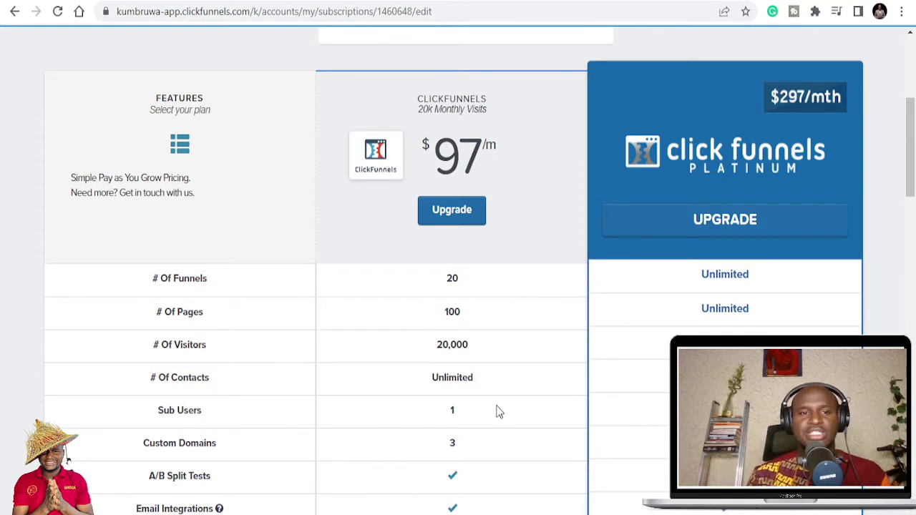
- Compare the features of the $97 ClickFunnels plan and the $297 Platinum plan across the full pricing table
{"action": "scroll", "coordinate": [421, 386], "scroll_direction": "up", "scroll_amount": 2}
{"action": "scroll", "coordinate": [380, 354], "scroll_direction": "down", "scroll_amount": 1}
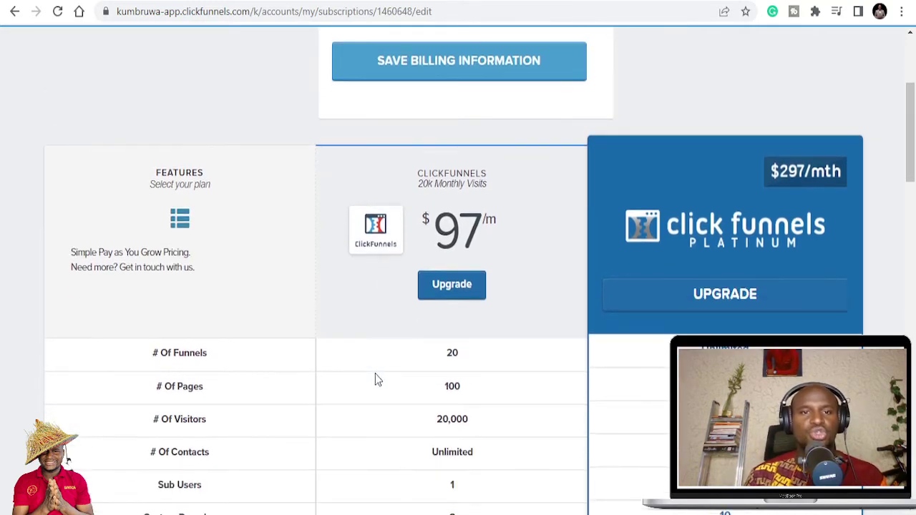
{"action": "scroll", "coordinate": [375, 374], "scroll_direction": "down", "scroll_amount": 1}
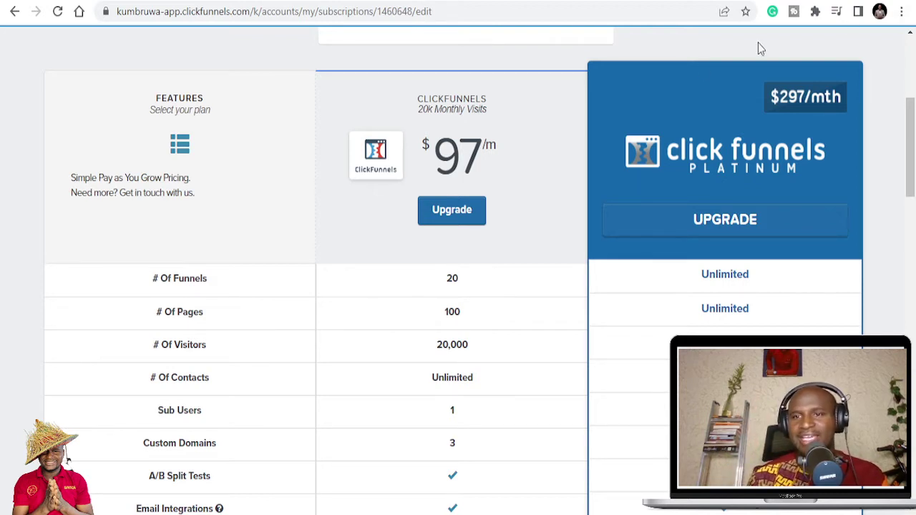
{"action": "scroll", "coordinate": [740, 178], "scroll_direction": "down", "scroll_amount": 1}
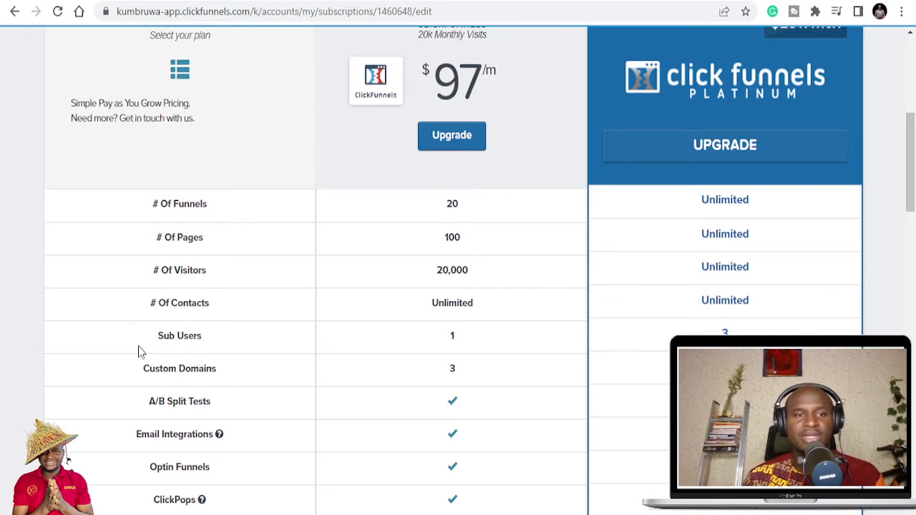
{"action": "scroll", "coordinate": [649, 219], "scroll_direction": "down", "scroll_amount": 2}
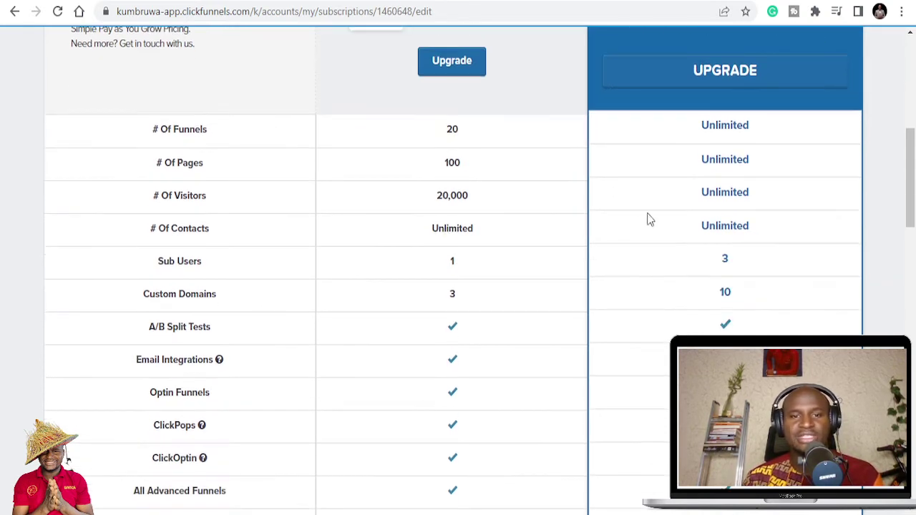
{"action": "scroll", "coordinate": [521, 317], "scroll_direction": "down", "scroll_amount": 7}
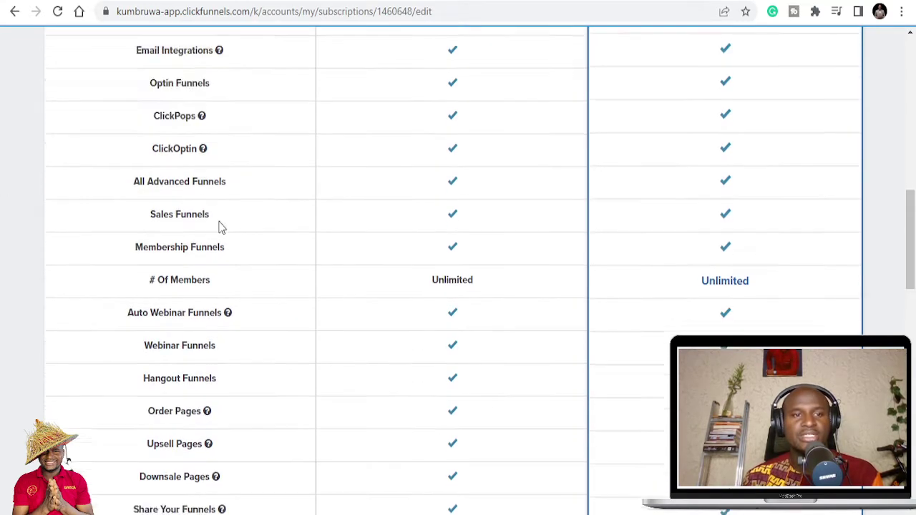
{"action": "scroll", "coordinate": [202, 244], "scroll_direction": "down", "scroll_amount": 6}
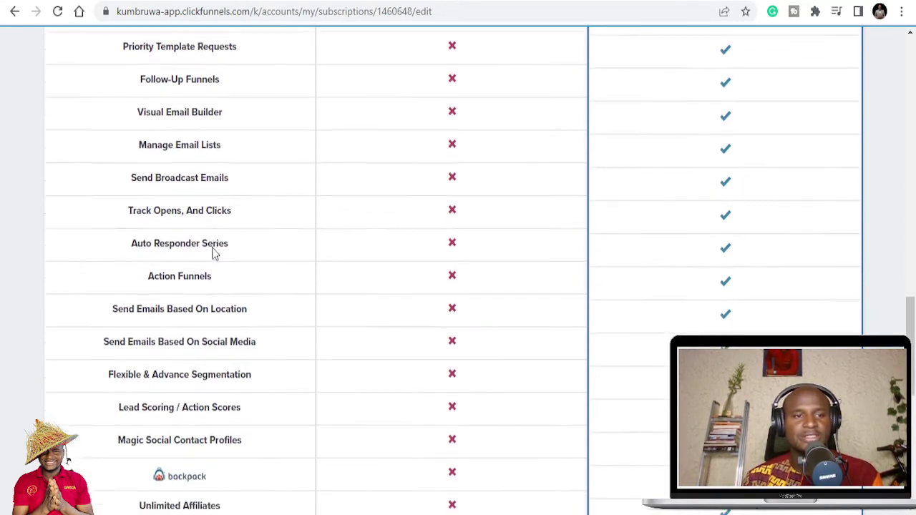
{"action": "scroll", "coordinate": [214, 252], "scroll_direction": "down", "scroll_amount": 4}
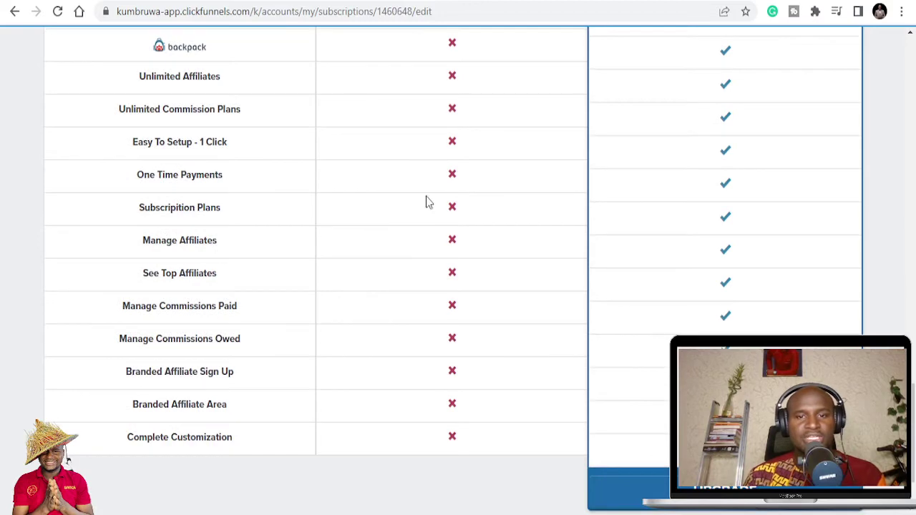
{"action": "scroll", "coordinate": [451, 319], "scroll_direction": "up", "scroll_amount": 7}
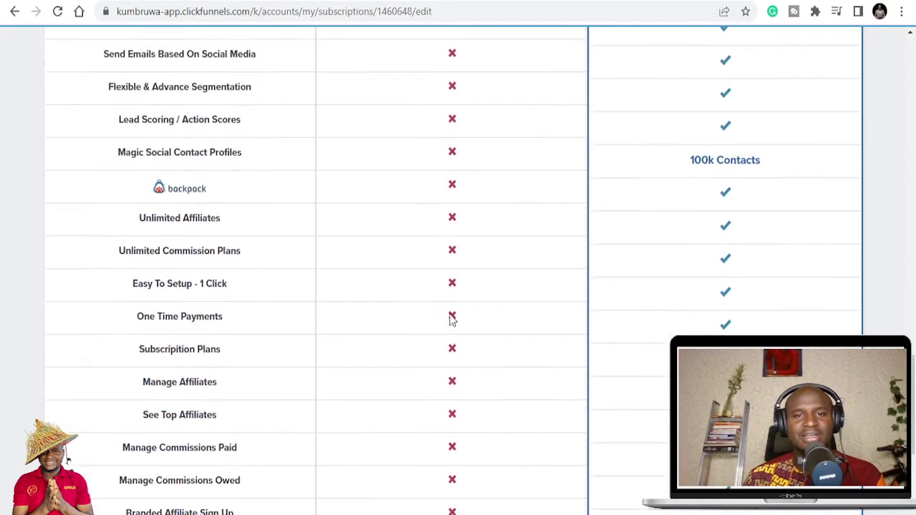
{"action": "scroll", "coordinate": [452, 307], "scroll_direction": "up", "scroll_amount": 1}
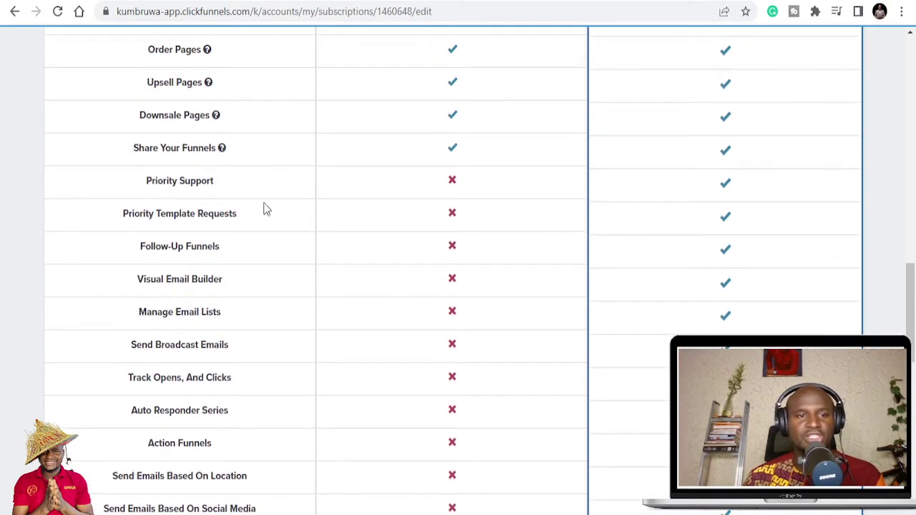
{"action": "scroll", "coordinate": [485, 237], "scroll_direction": "up", "scroll_amount": 12}
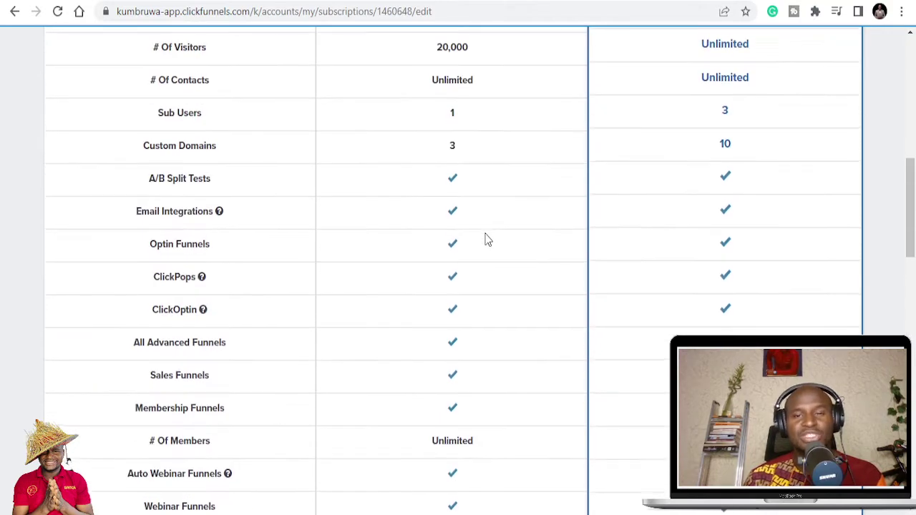
{"action": "scroll", "coordinate": [482, 230], "scroll_direction": "up", "scroll_amount": 1}
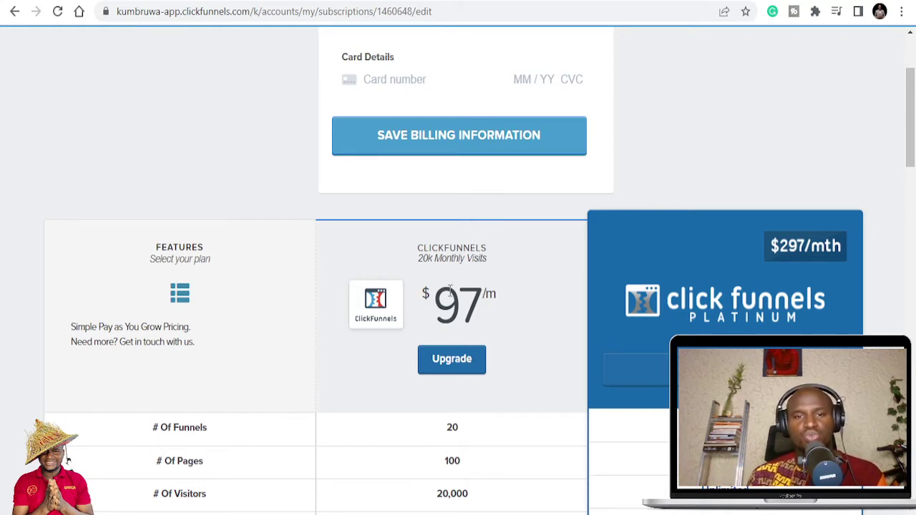
- Examine the email and affiliate features in the lower part of the ClickFunnels plan comparison, through Complete Customization
{"action": "scroll", "coordinate": [455, 301], "scroll_direction": "down", "scroll_amount": 10}
{"action": "scroll", "coordinate": [456, 327], "scroll_direction": "down", "scroll_amount": 10}
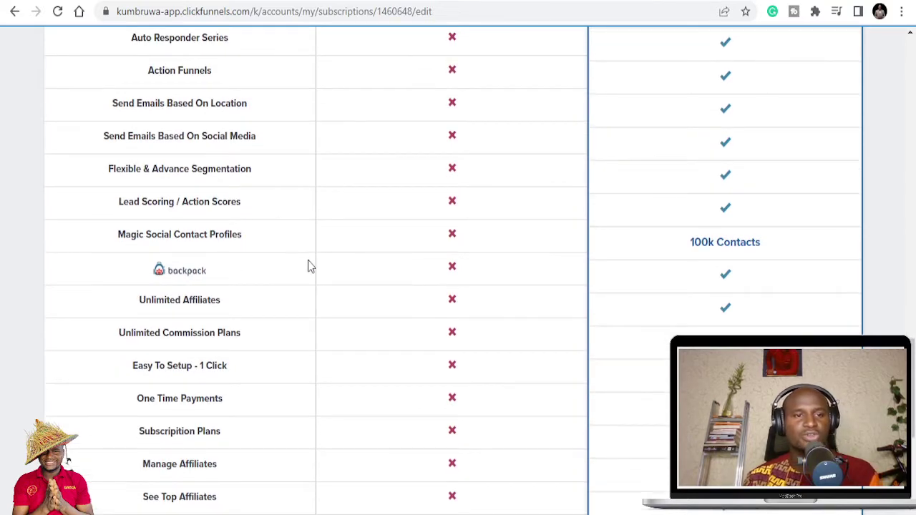
{"action": "scroll", "coordinate": [308, 266], "scroll_direction": "down", "scroll_amount": 2}
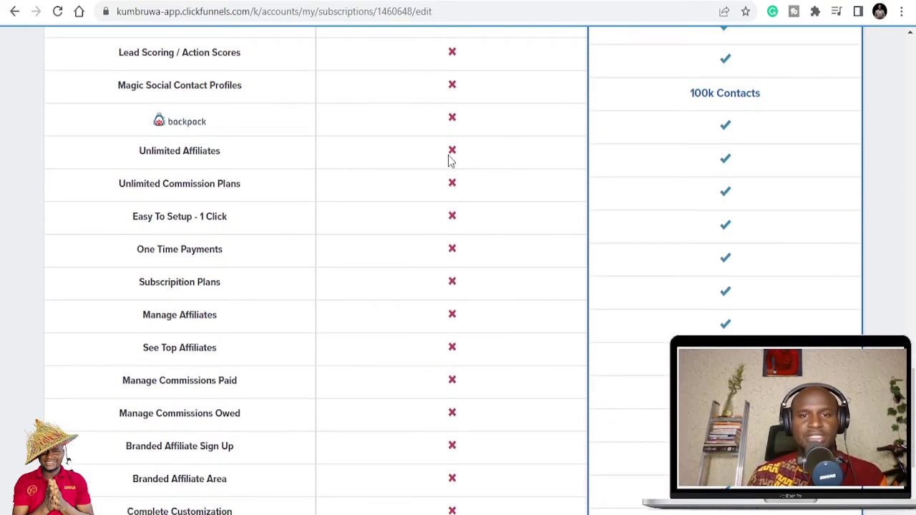
{"action": "scroll", "coordinate": [472, 250], "scroll_direction": "down", "scroll_amount": 3}
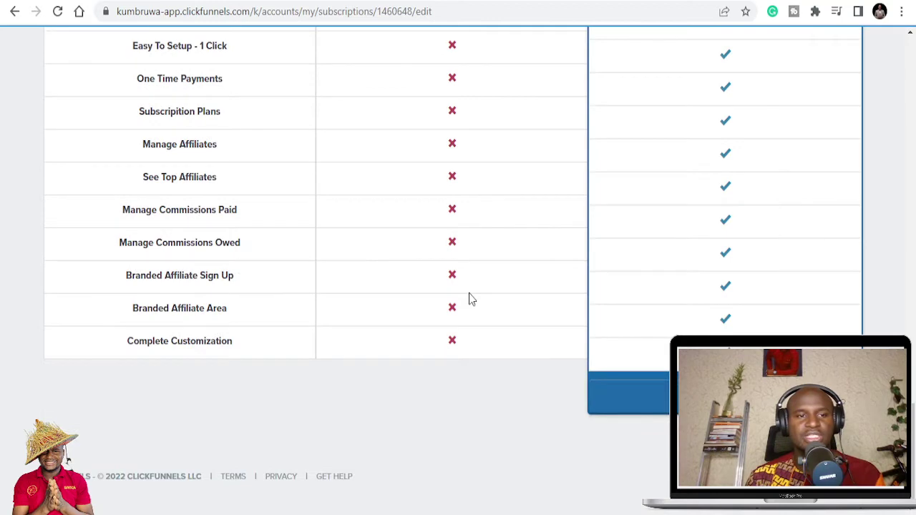
{"action": "scroll", "coordinate": [469, 287], "scroll_direction": "up", "scroll_amount": 3}
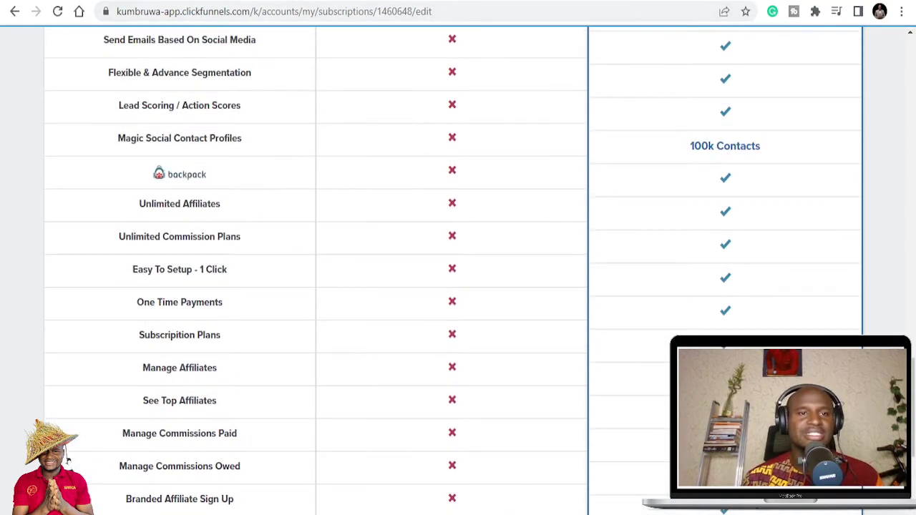
- Switch to the systeme.io website, open its Features page and look over the dashboard preview
{"action": "left_click", "coordinate": [276, 1]}
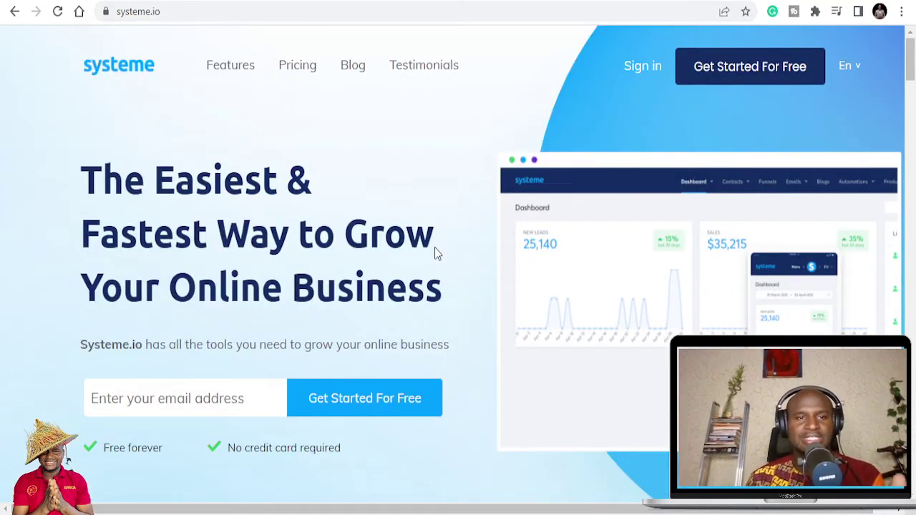
{"action": "left_click", "coordinate": [227, 68]}
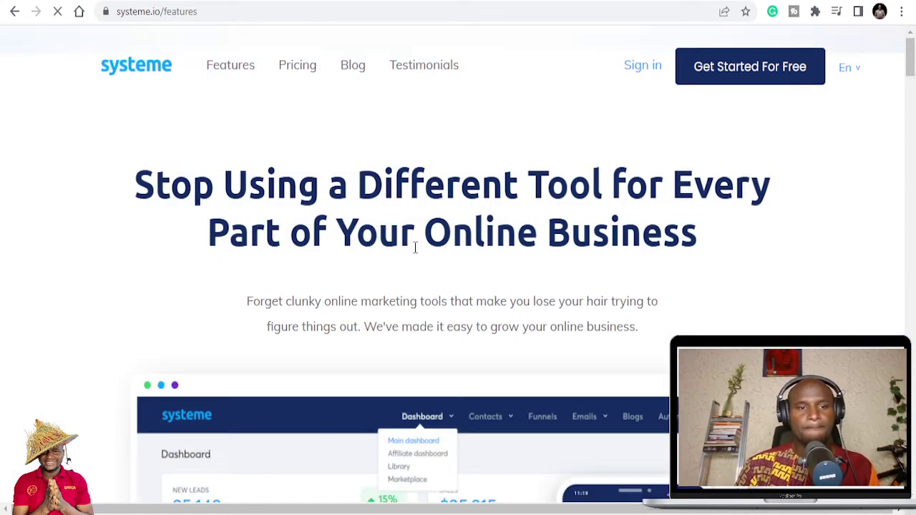
{"action": "scroll", "coordinate": [408, 250], "scroll_direction": "down", "scroll_amount": 2}
{"action": "scroll", "coordinate": [401, 236], "scroll_direction": "up", "scroll_amount": 2}
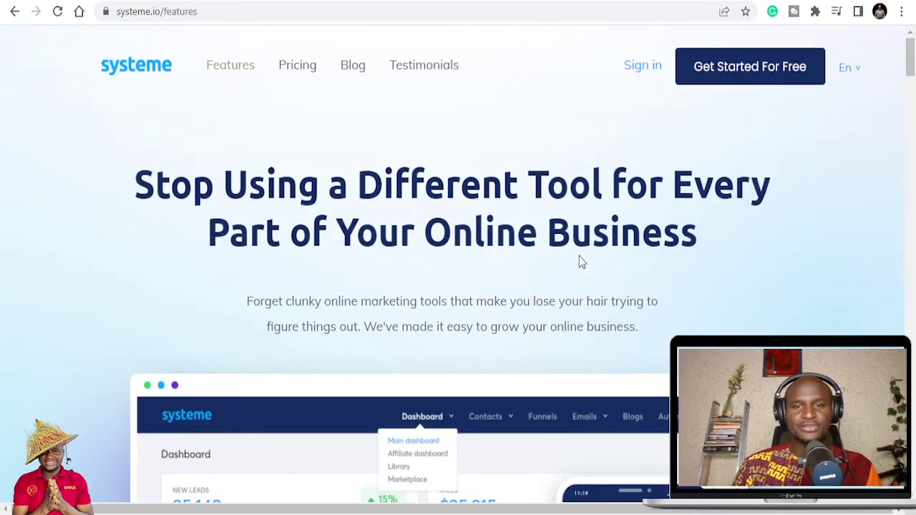
{"action": "scroll", "coordinate": [430, 264], "scroll_direction": "down", "scroll_amount": 3}
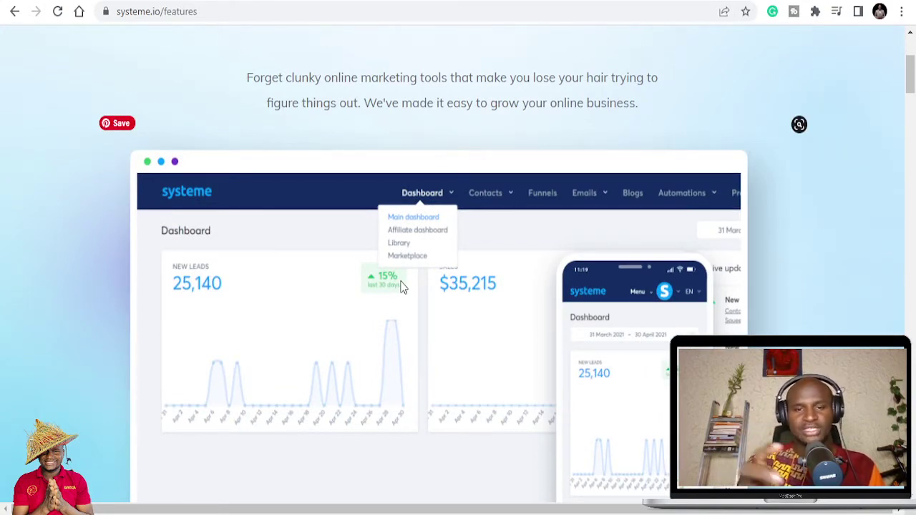
{"action": "scroll", "coordinate": [458, 292], "scroll_direction": "down", "scroll_amount": 2}
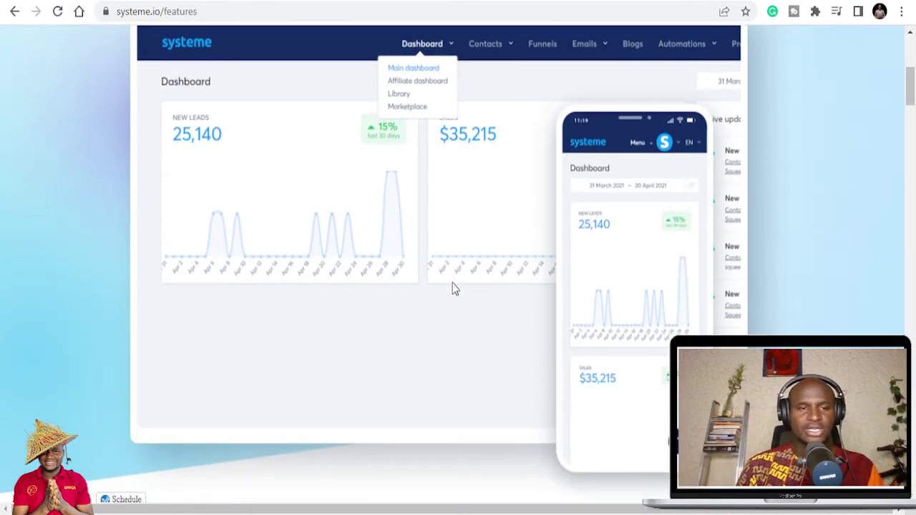
- Review the tools listed under "All the Tools You Need Under the Same Roof", highlighting the Blogging heading
{"action": "scroll", "coordinate": [398, 210], "scroll_direction": "down", "scroll_amount": 5}
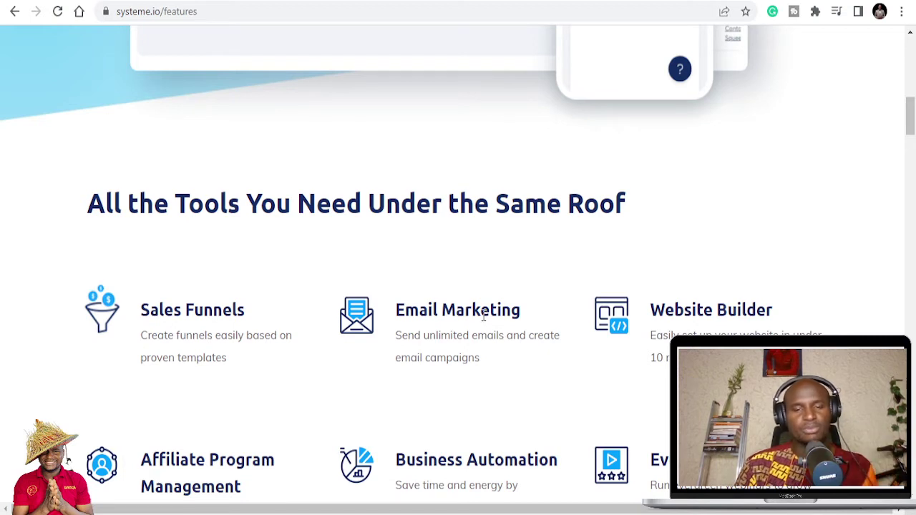
{"action": "scroll", "coordinate": [492, 330], "scroll_direction": "down", "scroll_amount": 1}
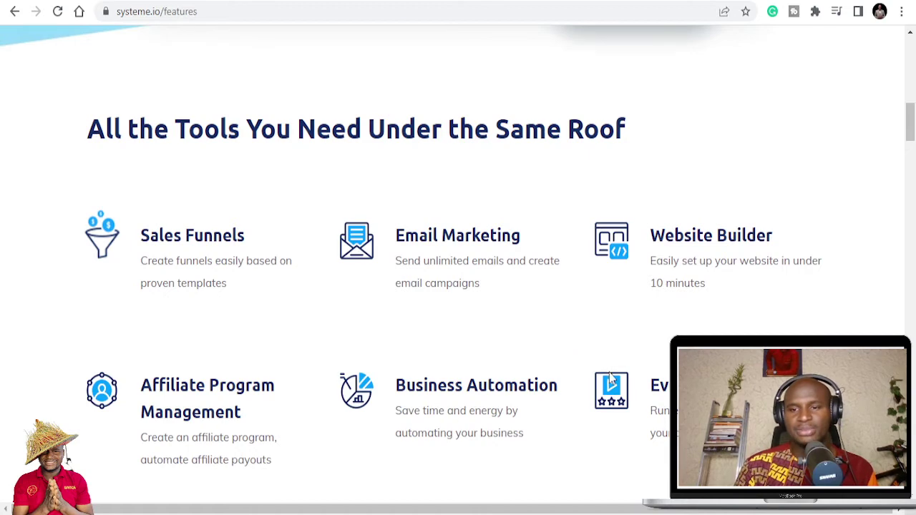
{"action": "scroll", "coordinate": [705, 308], "scroll_direction": "down", "scroll_amount": 2}
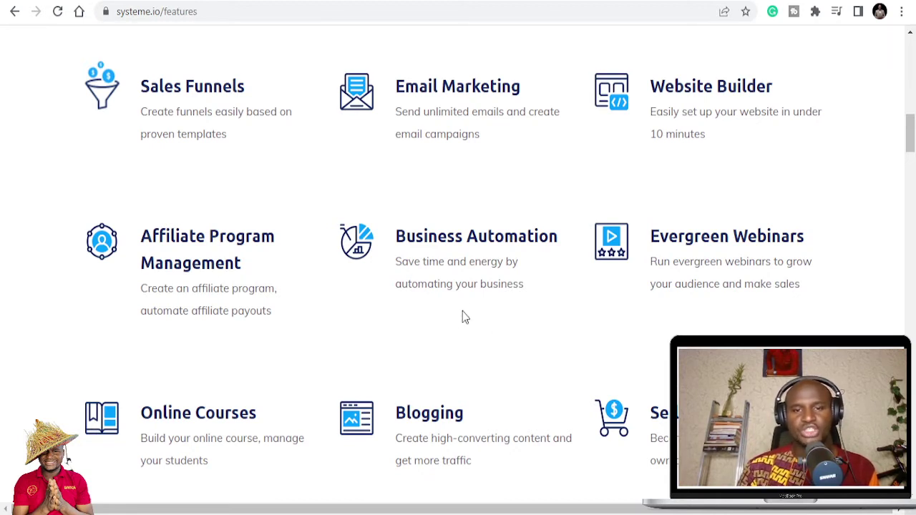
{"action": "scroll", "coordinate": [359, 353], "scroll_direction": "down", "scroll_amount": 1}
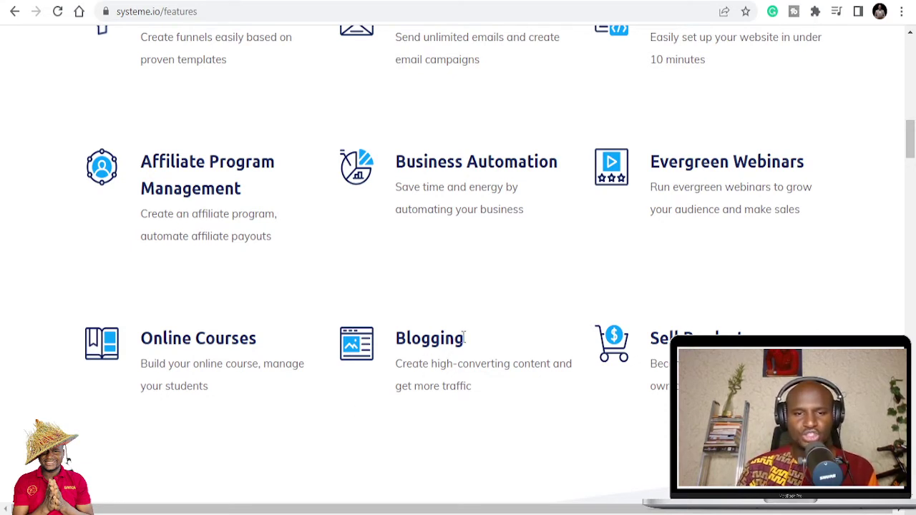
{"action": "left_click_drag", "start_coordinate": [464, 337], "coordinate": [394, 341]}
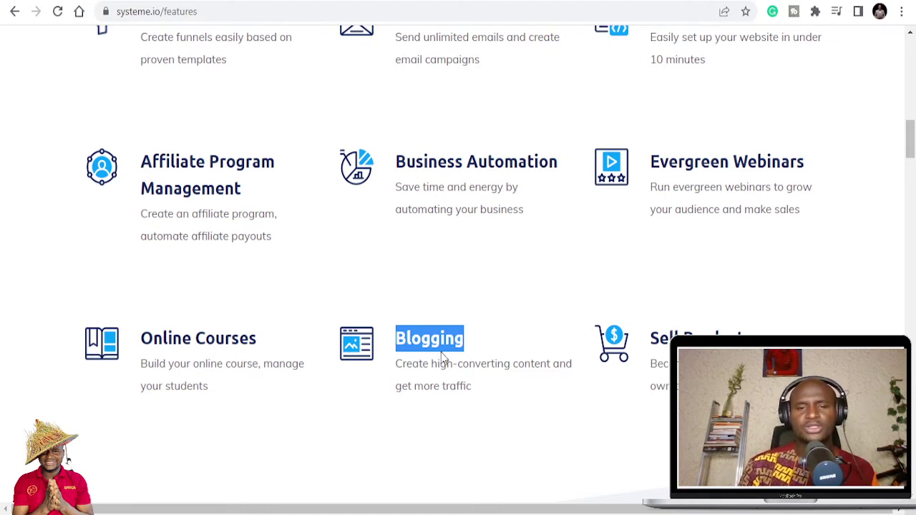
{"action": "scroll", "coordinate": [442, 382], "scroll_direction": "down", "scroll_amount": 1}
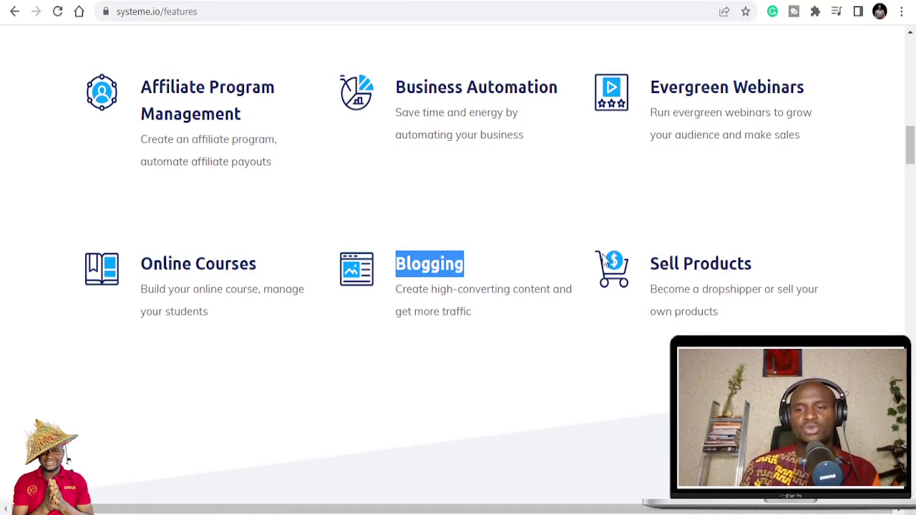
{"action": "scroll", "coordinate": [673, 297], "scroll_direction": "up", "scroll_amount": 2}
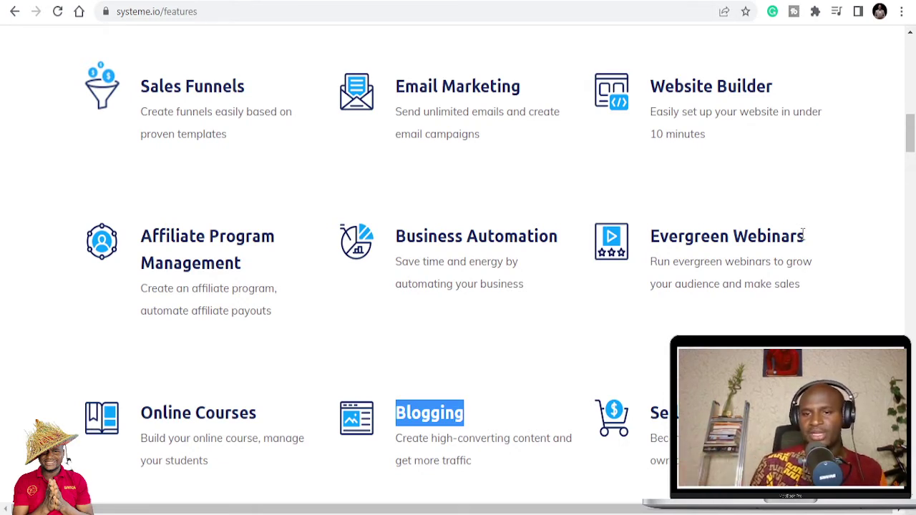
{"action": "scroll", "coordinate": [802, 236], "scroll_direction": "up", "scroll_amount": 10}
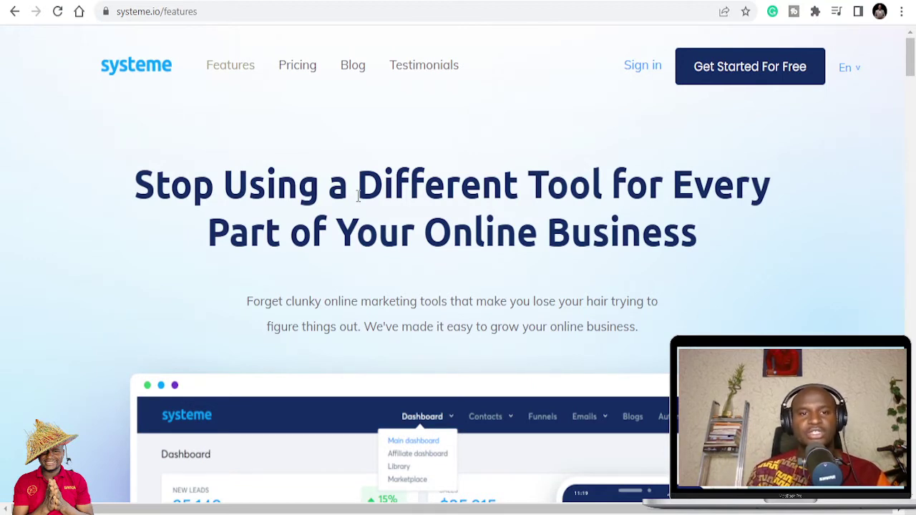
- Open the systeme.io Pricing page and view the plan prices for 12-month billing, returning to Monthly billing
{"action": "left_click", "coordinate": [286, 72]}
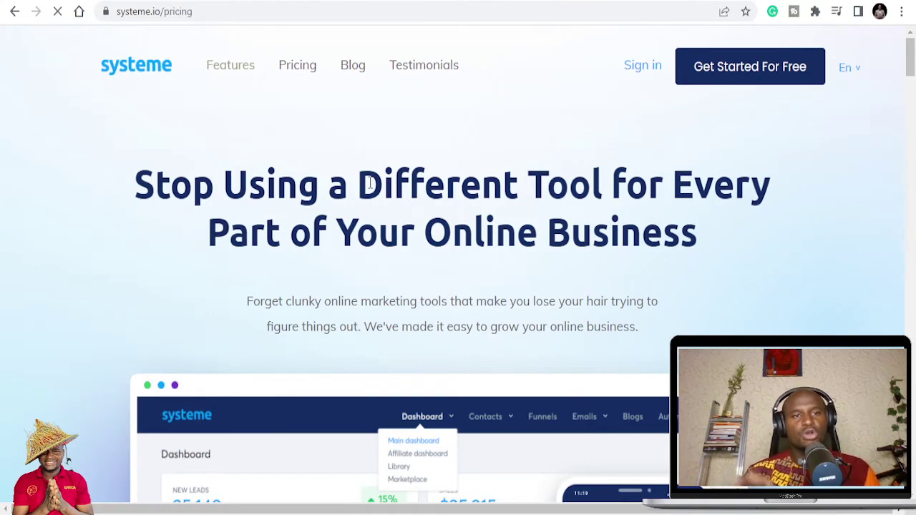
{"action": "scroll", "coordinate": [224, 156], "scroll_direction": "down", "scroll_amount": 1}
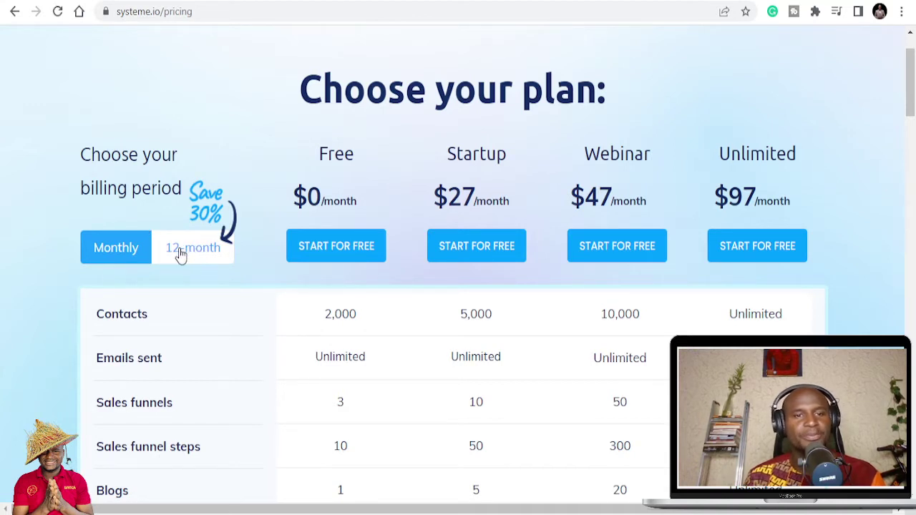
{"action": "left_click", "coordinate": [209, 249]}
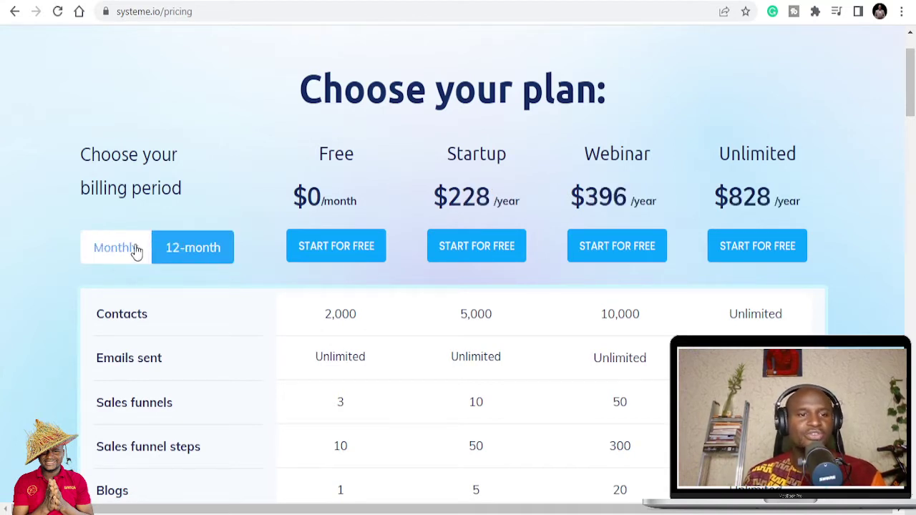
{"action": "left_click", "coordinate": [95, 248]}
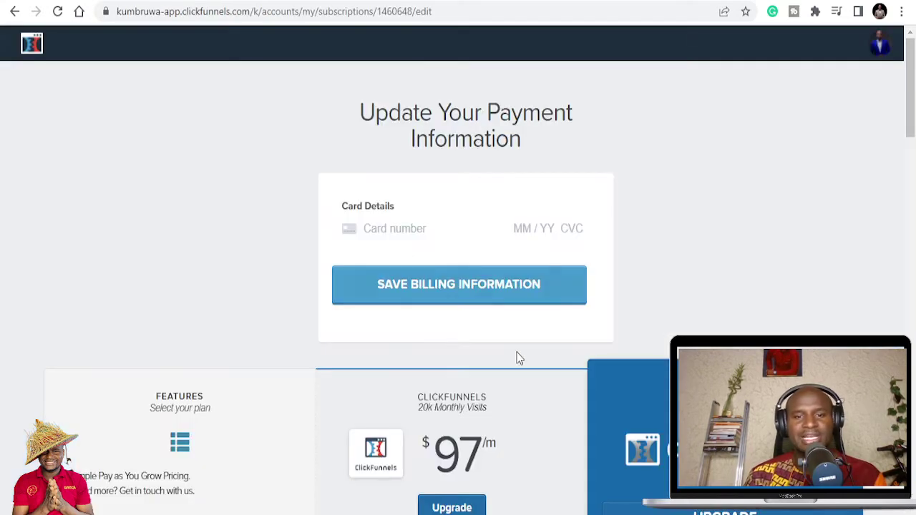
- Check the ClickFunnels plan prices, then examine the systeme.io Monthly plan comparison from Contacts through File storage space
{"action": "scroll", "coordinate": [515, 358], "scroll_direction": "down", "scroll_amount": 3}
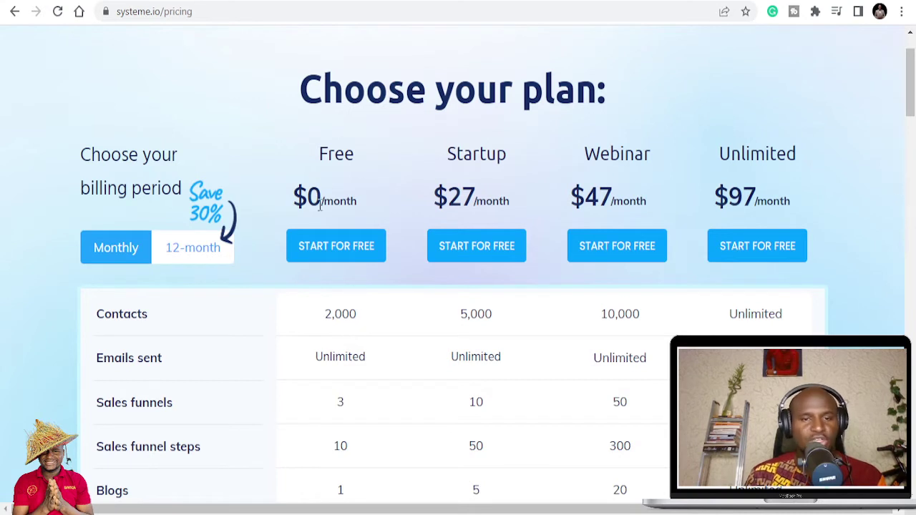
{"action": "scroll", "coordinate": [205, 364], "scroll_direction": "down", "scroll_amount": 1}
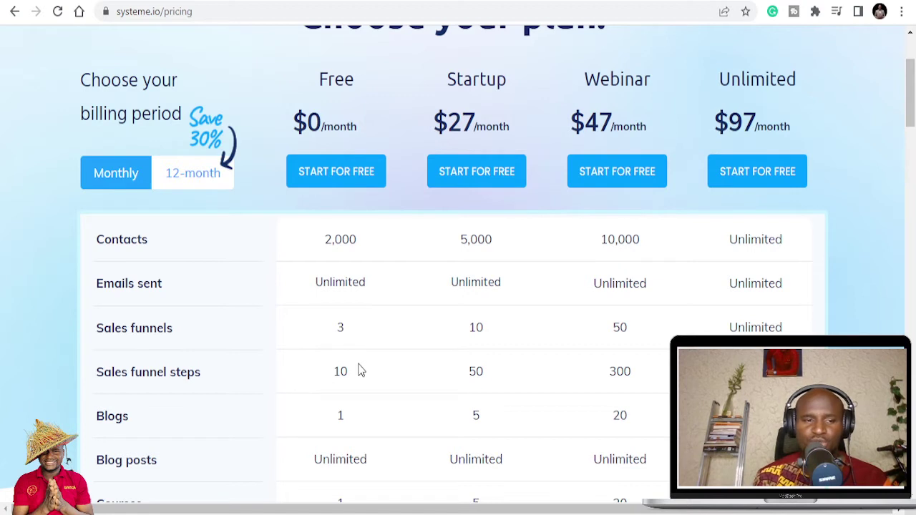
{"action": "scroll", "coordinate": [141, 408], "scroll_direction": "down", "scroll_amount": 1}
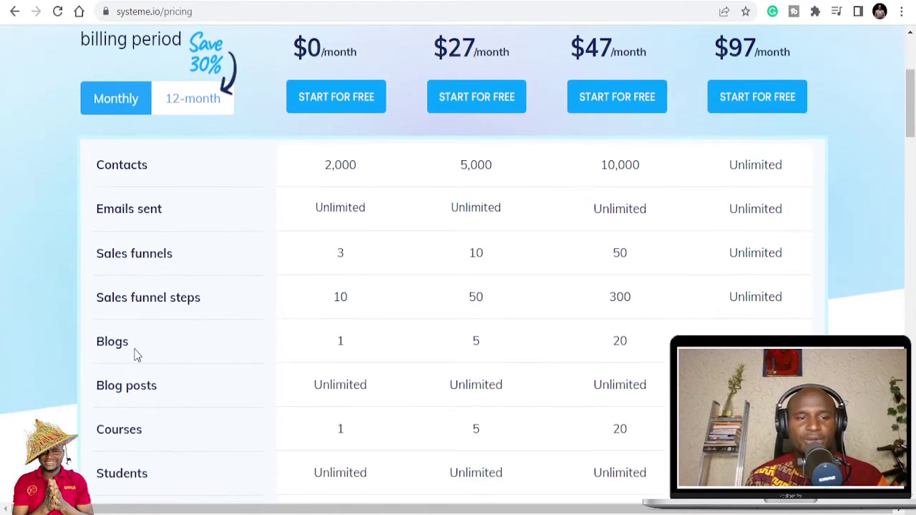
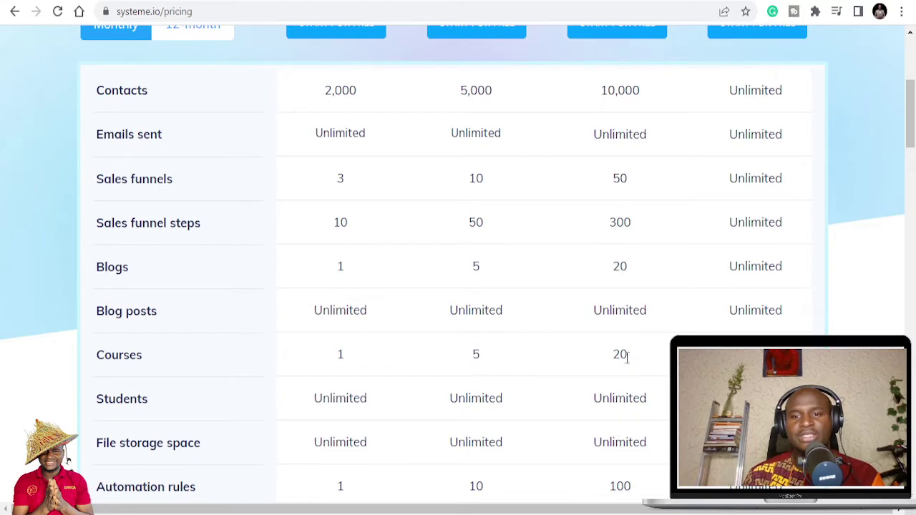
{"action": "scroll", "coordinate": [626, 358], "scroll_direction": "up", "scroll_amount": 3}
{"action": "scroll", "coordinate": [640, 368], "scroll_direction": "down", "scroll_amount": 4}
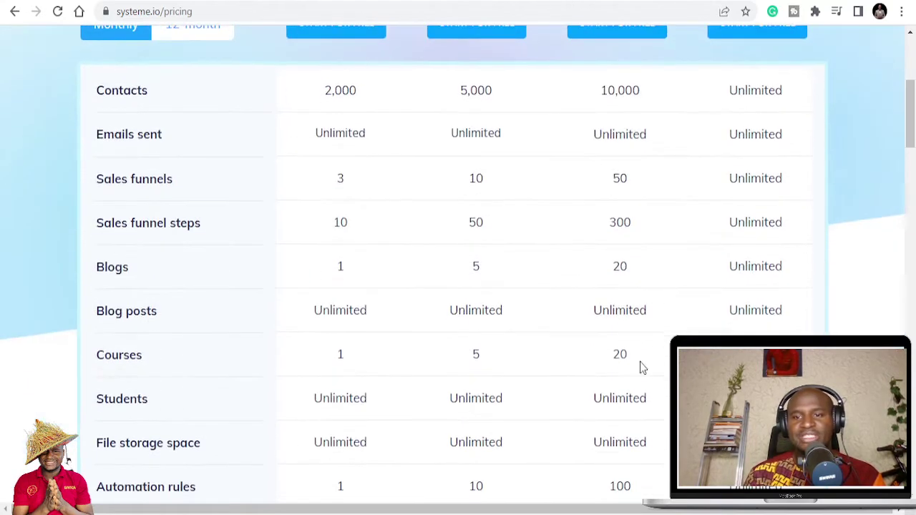
{"action": "scroll", "coordinate": [344, 345], "scroll_direction": "down", "scroll_amount": 1}
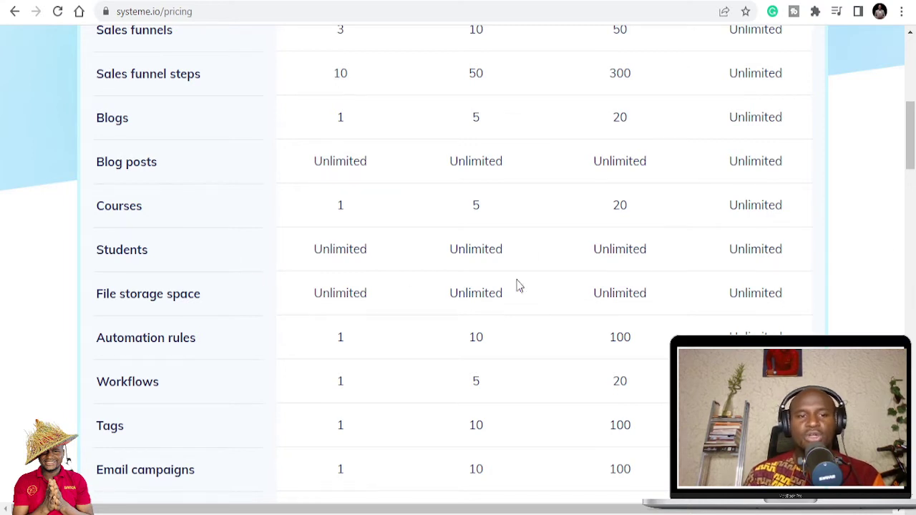
{"action": "scroll", "coordinate": [429, 287], "scroll_direction": "down", "scroll_amount": 1}
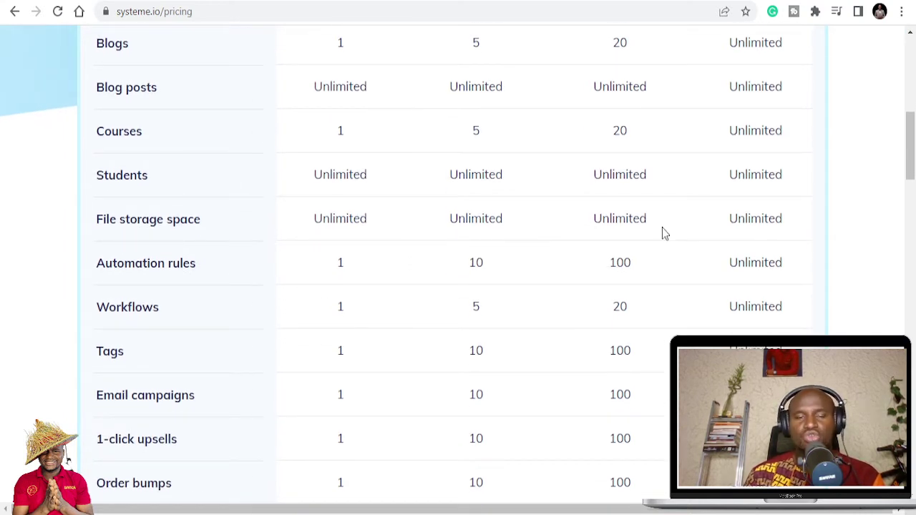
- Examine the rest of the systeme.io plan comparison, from Automation rules through the 1-on-1 kickstart coaching session
{"action": "scroll", "coordinate": [294, 305], "scroll_direction": "down", "scroll_amount": 1}
{"action": "scroll", "coordinate": [330, 259], "scroll_direction": "down", "scroll_amount": 1}
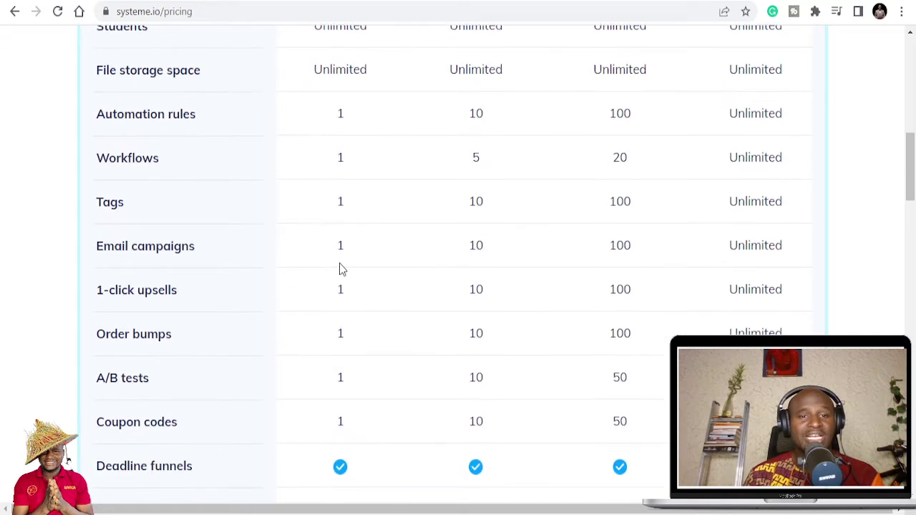
{"action": "scroll", "coordinate": [342, 254], "scroll_direction": "up", "scroll_amount": 1}
{"action": "scroll", "coordinate": [351, 279], "scroll_direction": "down", "scroll_amount": 1}
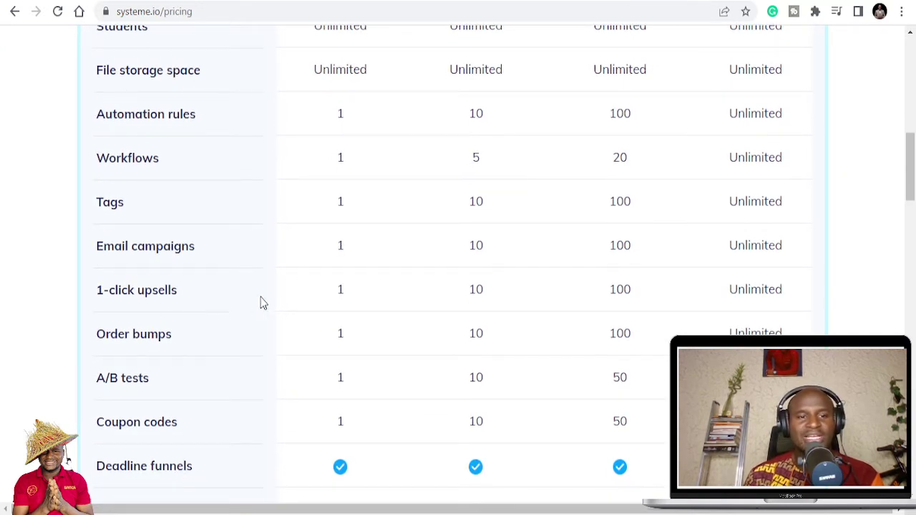
{"action": "scroll", "coordinate": [286, 336], "scroll_direction": "down", "scroll_amount": 1}
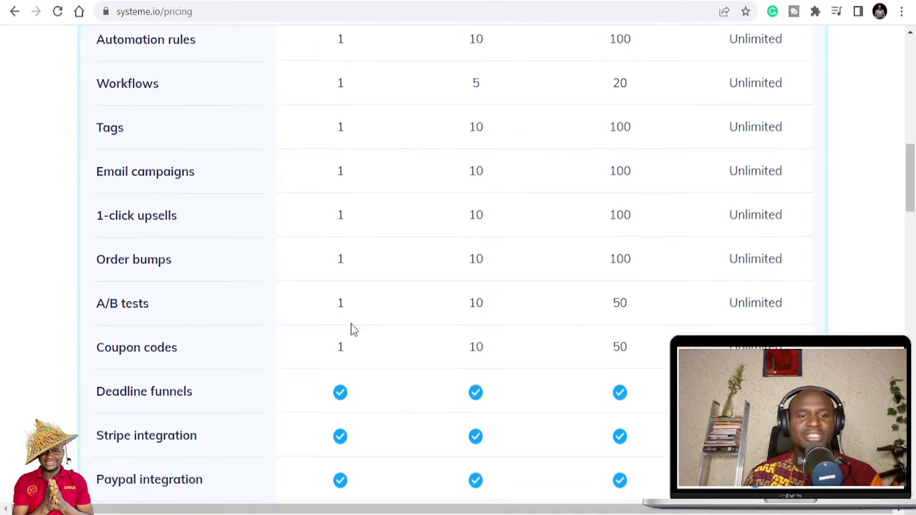
{"action": "scroll", "coordinate": [347, 327], "scroll_direction": "down", "scroll_amount": 1}
{"action": "scroll", "coordinate": [363, 296], "scroll_direction": "down", "scroll_amount": 1}
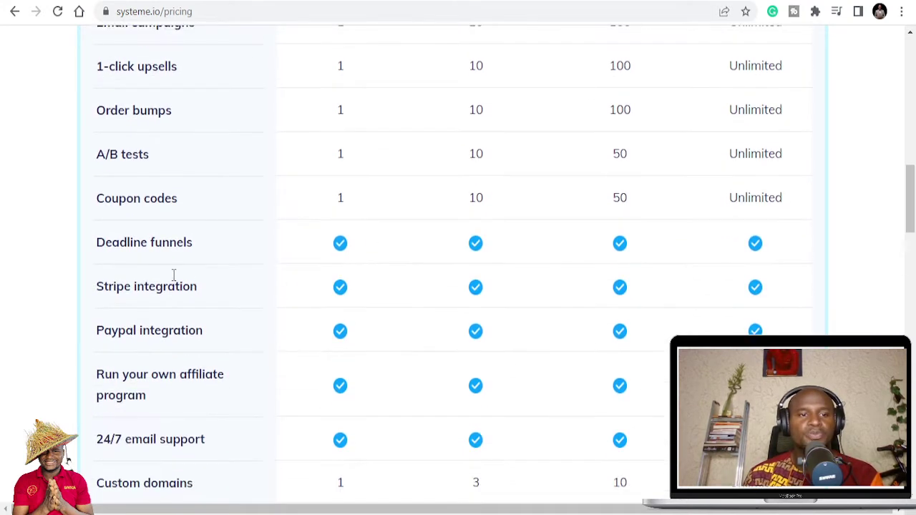
{"action": "scroll", "coordinate": [256, 278], "scroll_direction": "down", "scroll_amount": 1}
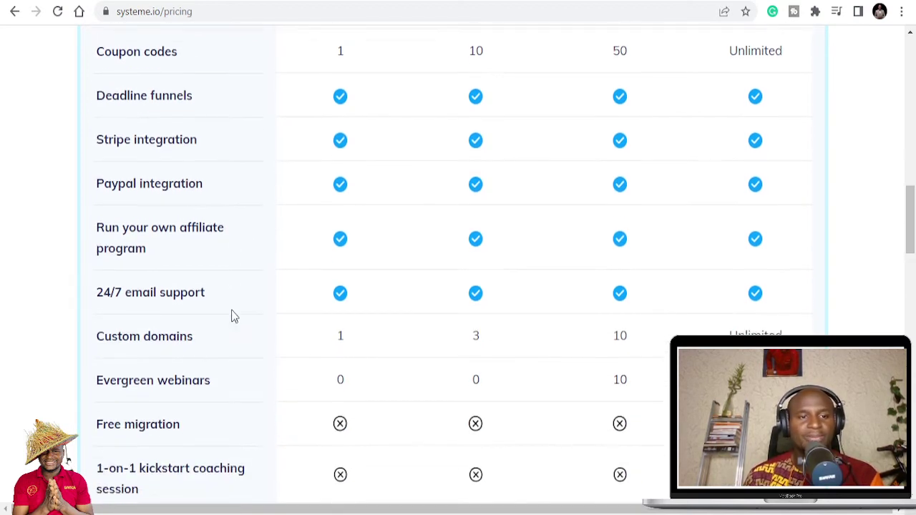
{"action": "scroll", "coordinate": [231, 308], "scroll_direction": "down", "scroll_amount": 2}
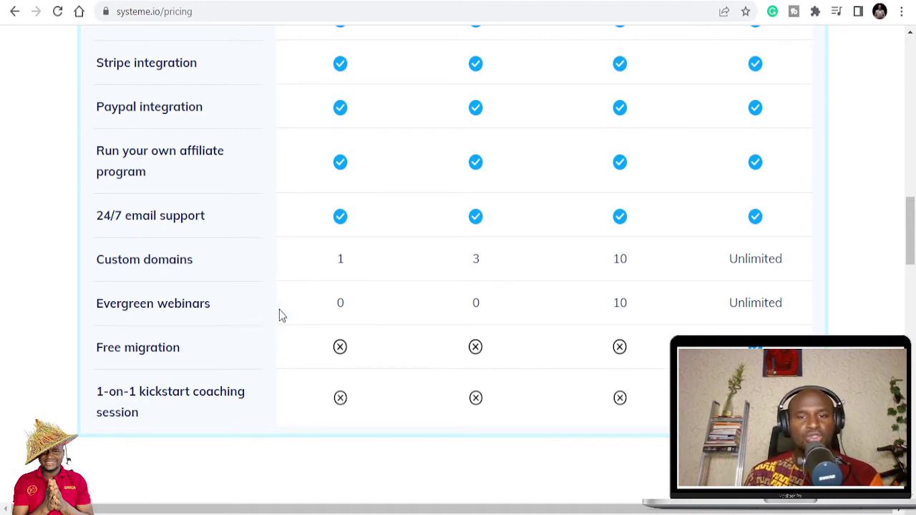
- Recheck the systeme.io monthly plan prices and compare them with the evergreen webinar, free migration and coaching rows
{"action": "scroll", "coordinate": [624, 304], "scroll_direction": "up", "scroll_amount": 10}
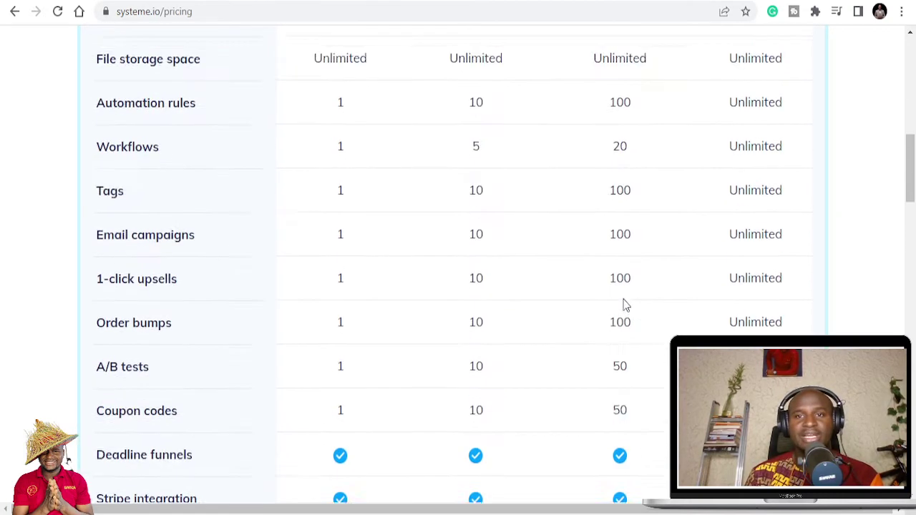
{"action": "scroll", "coordinate": [625, 286], "scroll_direction": "up", "scroll_amount": 4}
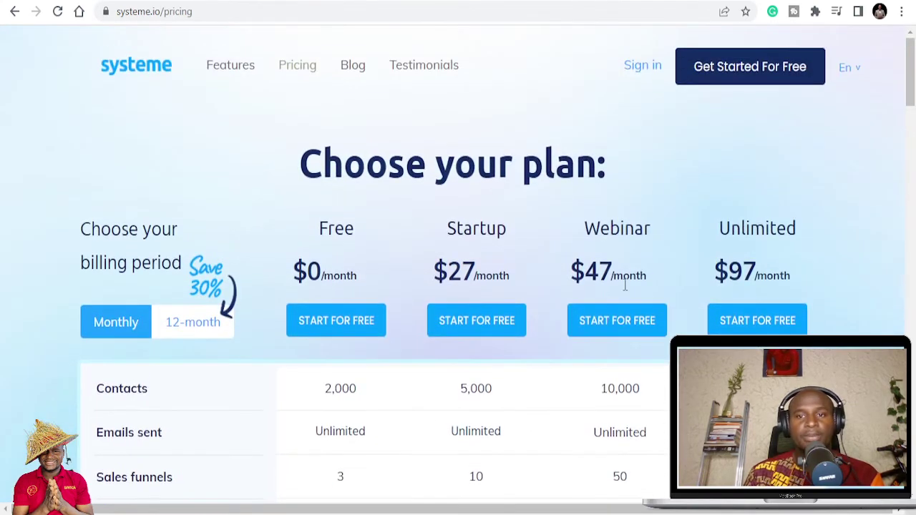
{"action": "scroll", "coordinate": [624, 243], "scroll_direction": "down", "scroll_amount": 12}
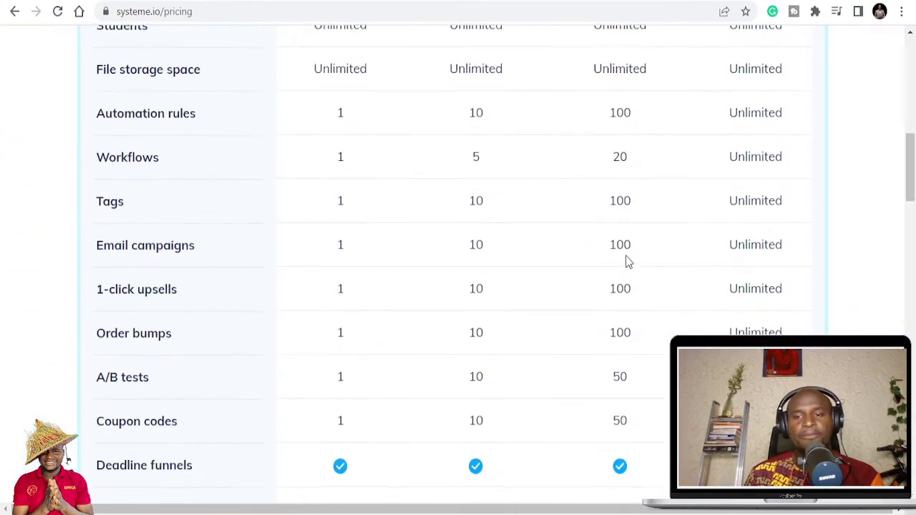
{"action": "scroll", "coordinate": [623, 299], "scroll_direction": "down", "scroll_amount": 5}
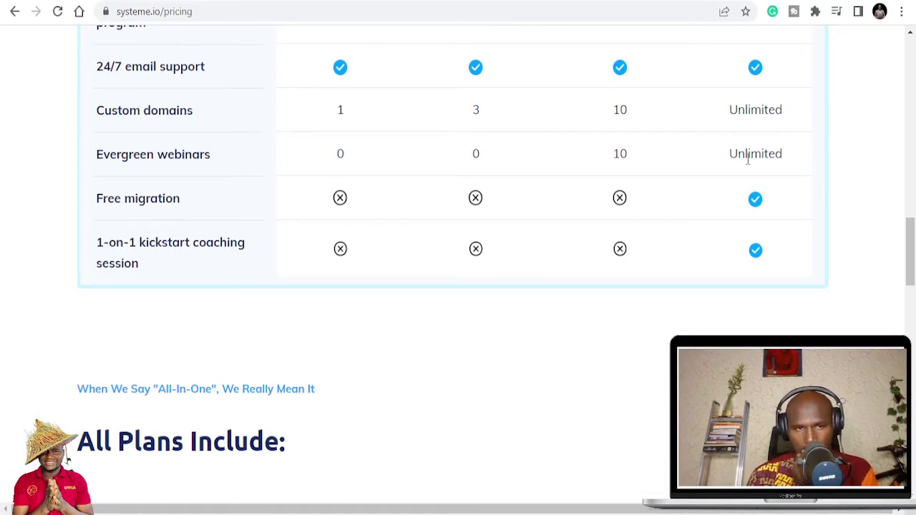
{"action": "scroll", "coordinate": [523, 247], "scroll_direction": "up", "scroll_amount": 1}
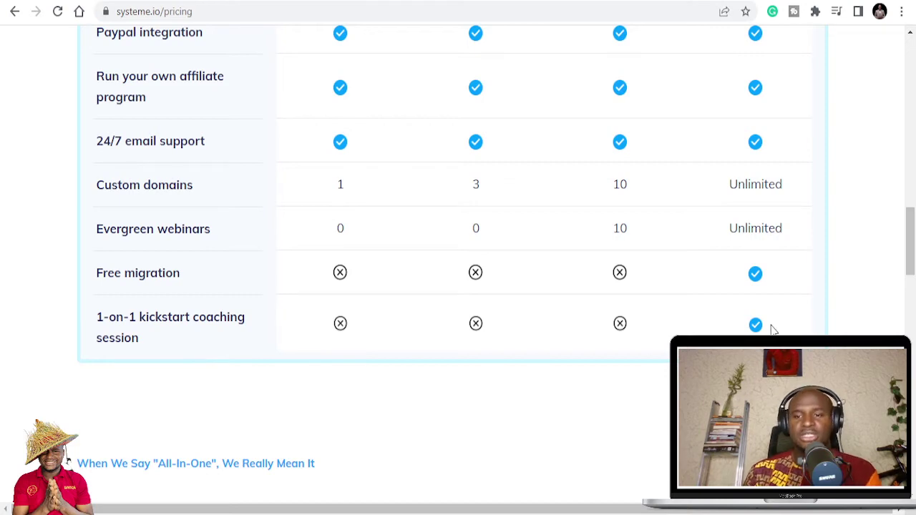
- Review the systeme.io plan prices again alongside the contacts, sales funnels, blogs and courses limits
{"action": "scroll", "coordinate": [769, 327], "scroll_direction": "up", "scroll_amount": 11}
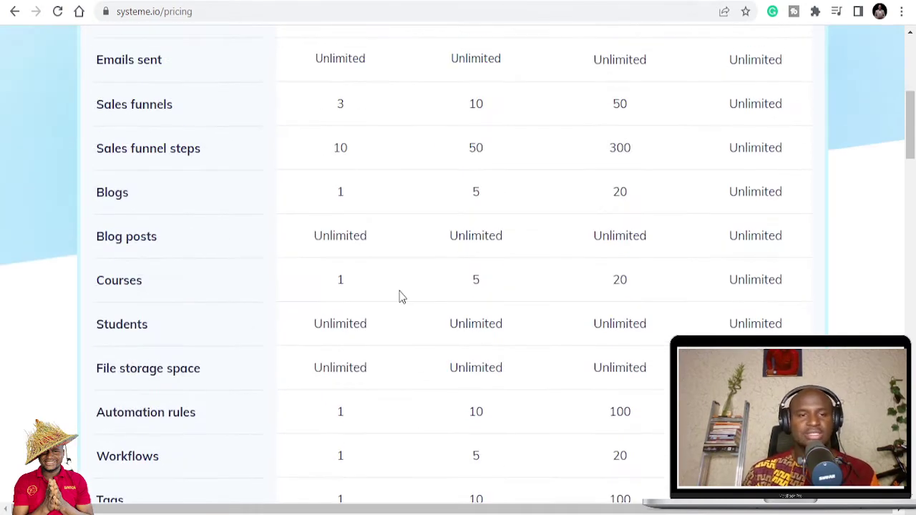
{"action": "scroll", "coordinate": [402, 297], "scroll_direction": "up", "scroll_amount": 2}
{"action": "scroll", "coordinate": [402, 297], "scroll_direction": "up", "scroll_amount": 2}
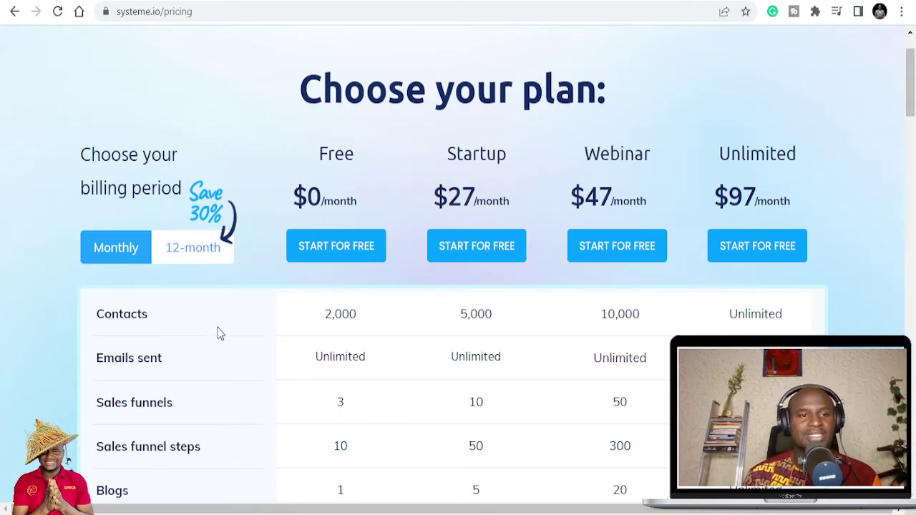
{"action": "scroll", "coordinate": [343, 330], "scroll_direction": "down", "scroll_amount": 1}
{"action": "scroll", "coordinate": [342, 317], "scroll_direction": "down", "scroll_amount": 2}
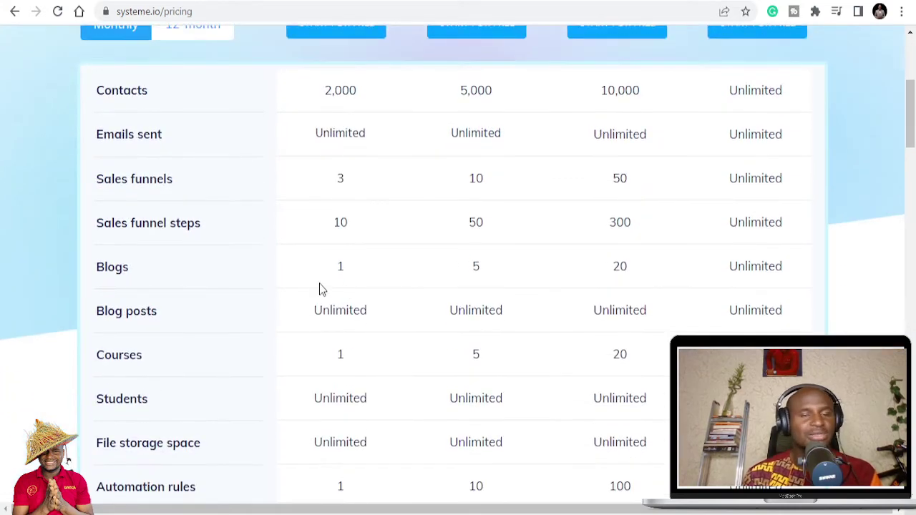
{"action": "scroll", "coordinate": [322, 288], "scroll_direction": "up", "scroll_amount": 2}
{"action": "scroll", "coordinate": [326, 289], "scroll_direction": "up", "scroll_amount": 2}
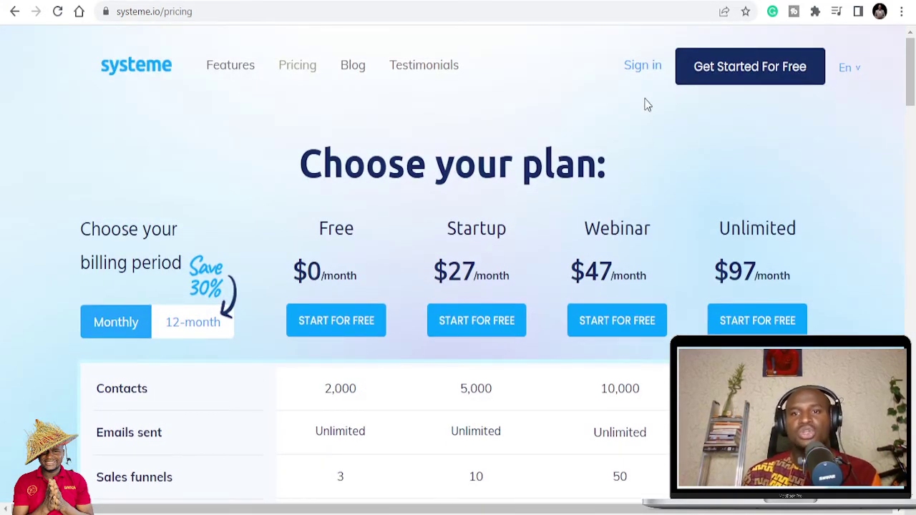
- Sign in to systeme.io and open the Tags list for contacts
{"action": "left_click", "coordinate": [642, 66]}
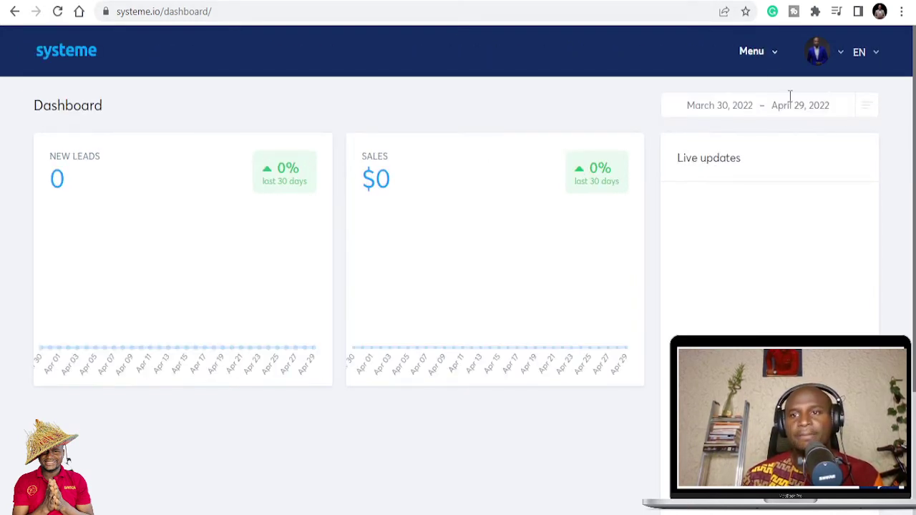
{"action": "left_click", "coordinate": [775, 57]}
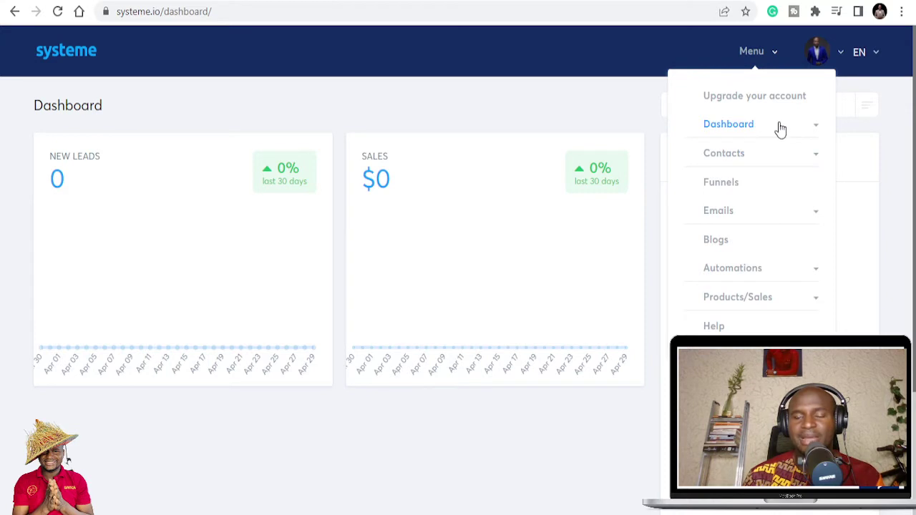
{"action": "left_click", "coordinate": [804, 155]}
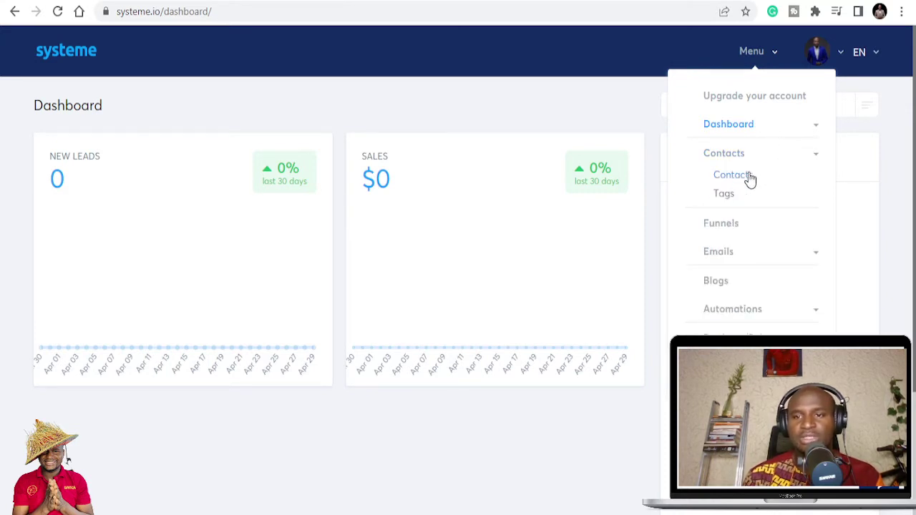
{"action": "left_click", "coordinate": [724, 193]}
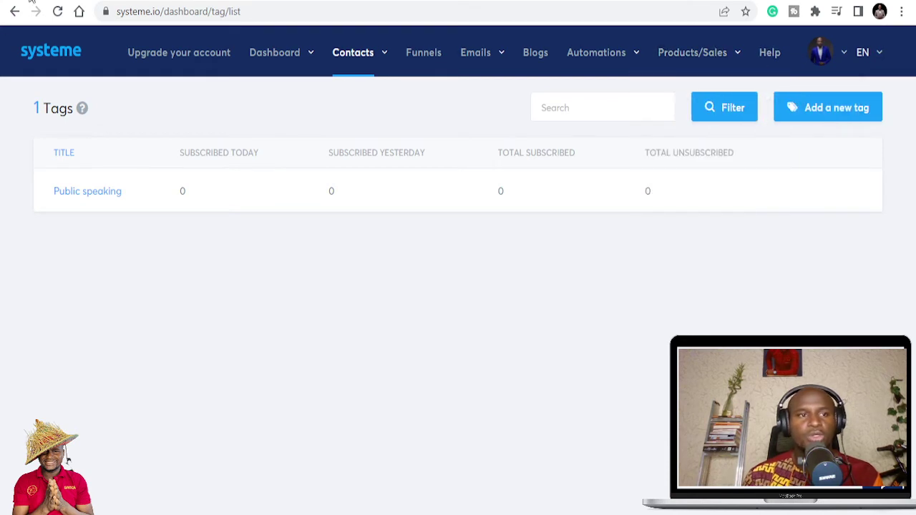
- Return to the systeme.io dashboard and look through the Products/Sales options
{"action": "left_click", "coordinate": [37, 51]}
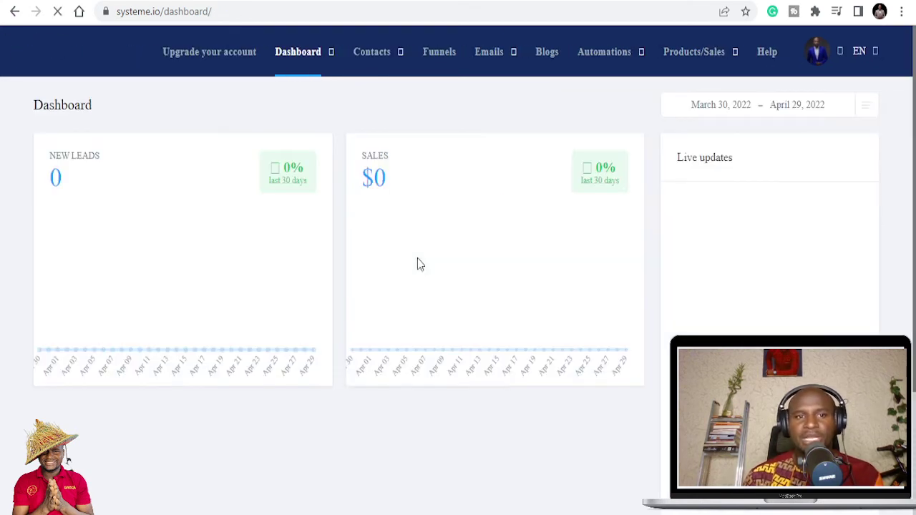
{"action": "mouse_move", "coordinate": [813, 54]}
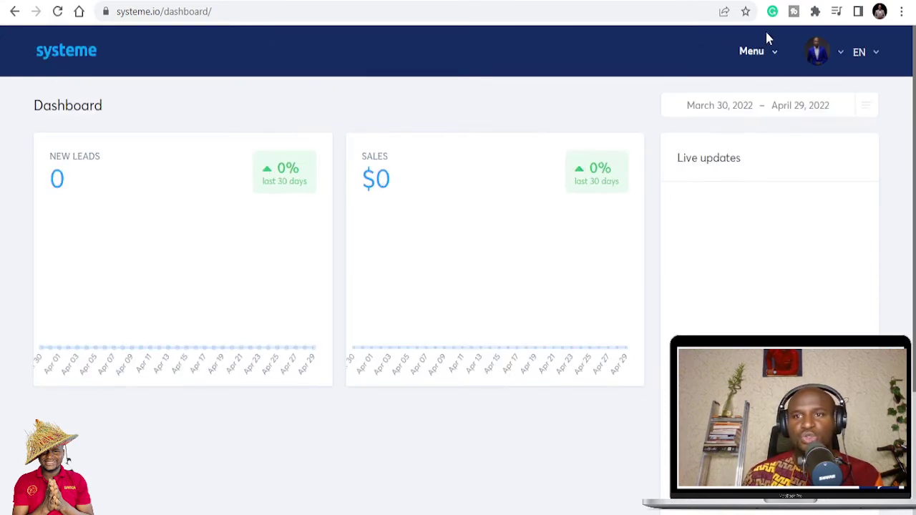
{"action": "mouse_move", "coordinate": [777, 57]}
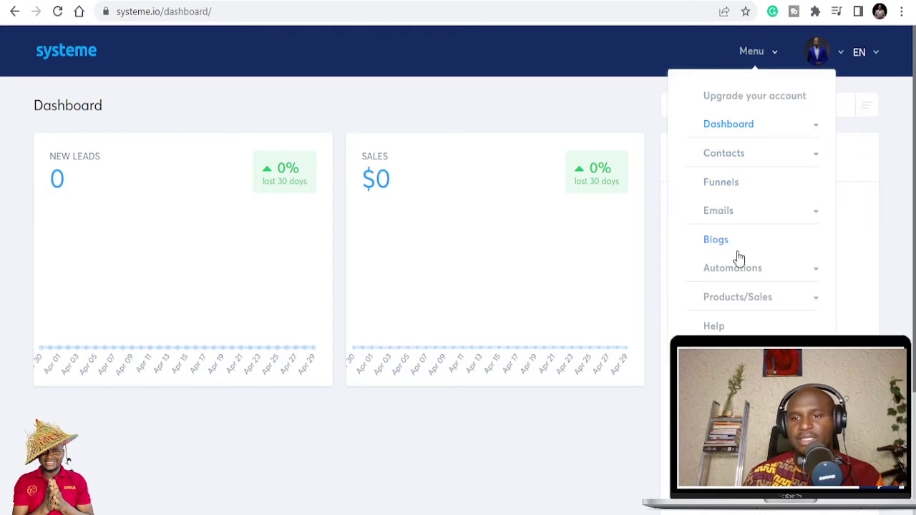
{"action": "left_click", "coordinate": [763, 298]}
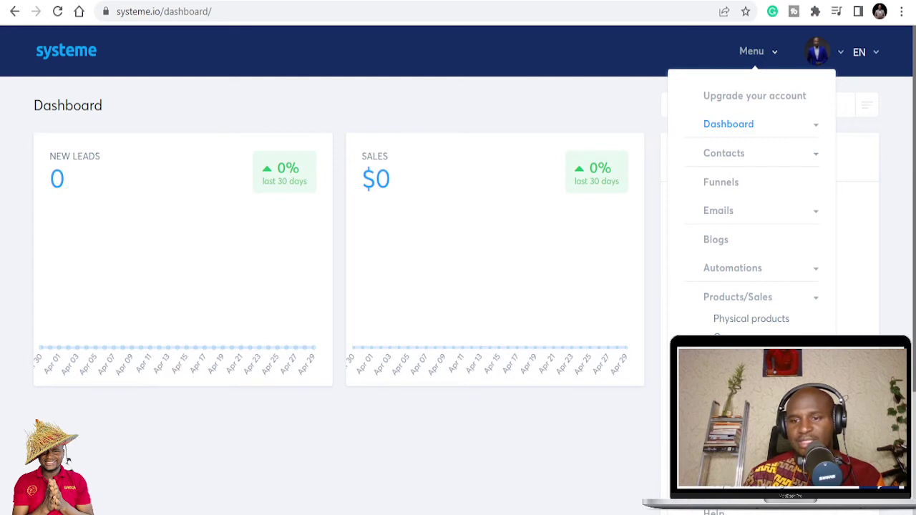
{"action": "scroll", "coordinate": [732, 324], "scroll_direction": "down", "scroll_amount": 1}
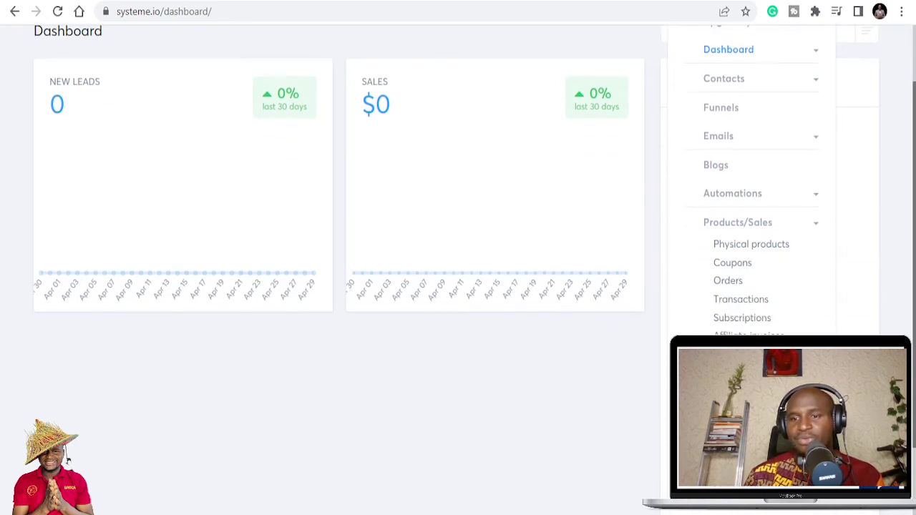
{"action": "scroll", "coordinate": [731, 323], "scroll_direction": "up", "scroll_amount": 1}
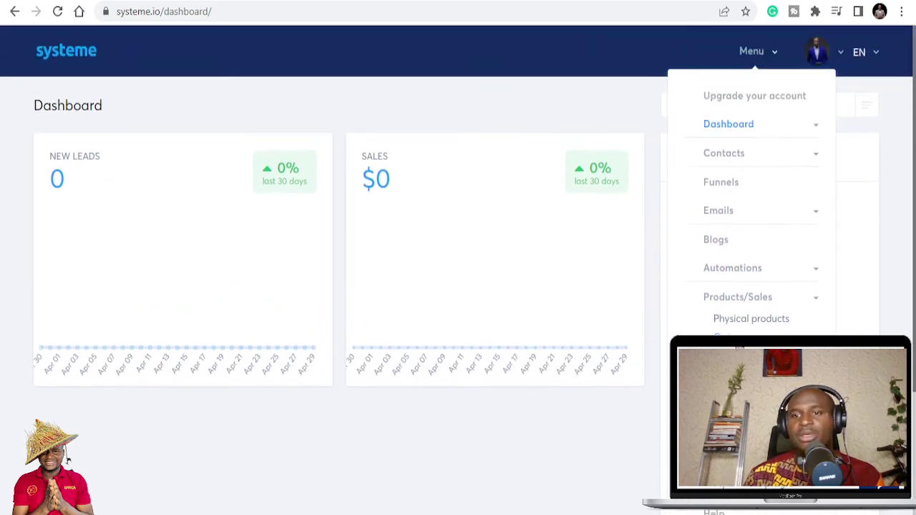
- View the Automations and Emails options, then open the Funnels list
{"action": "left_click", "coordinate": [753, 271]}
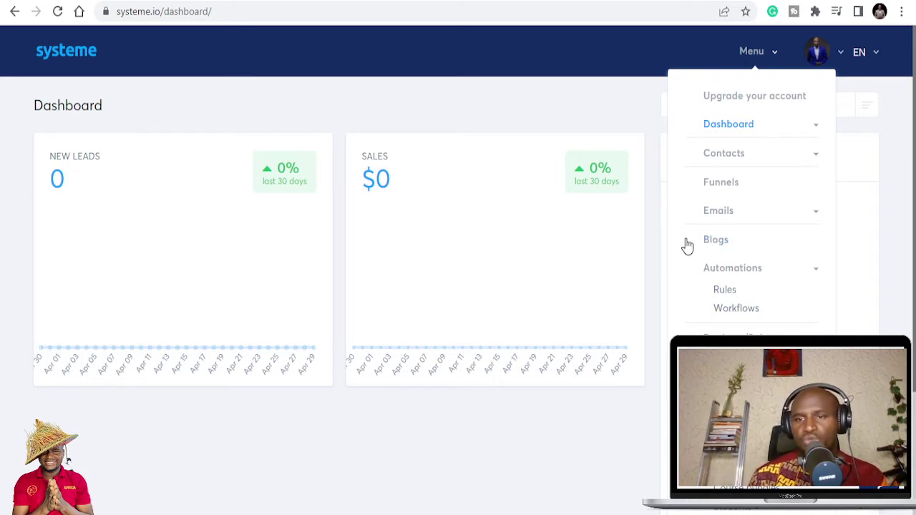
{"action": "left_click", "coordinate": [777, 212]}
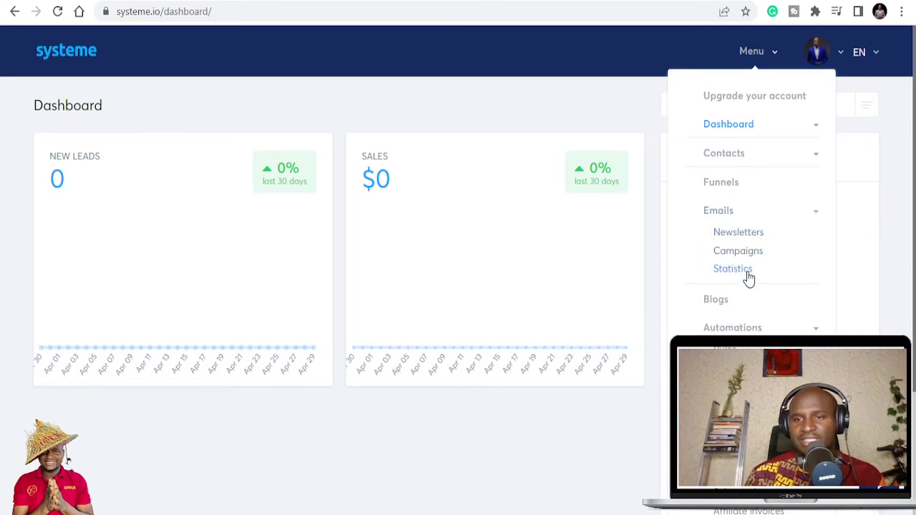
{"action": "left_click", "coordinate": [723, 183]}
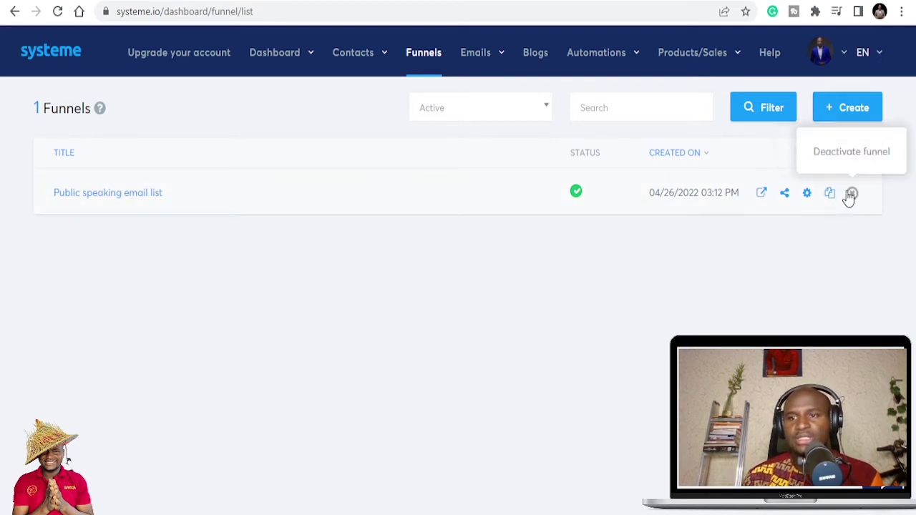
- Create a funnel named "Affiliate course" with the Build an audience goal and U.S. Dollar as the currency
{"action": "left_click", "coordinate": [851, 108]}
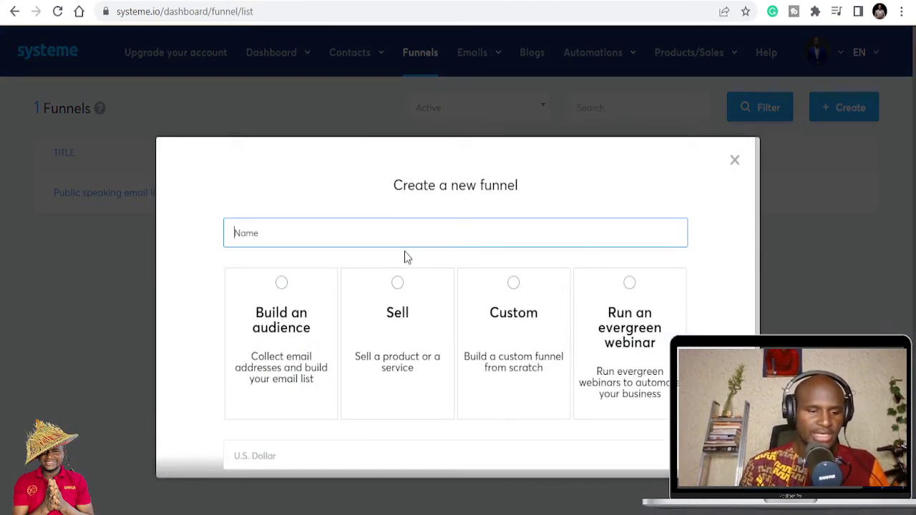
{"action": "type", "text": "Affiliate"}
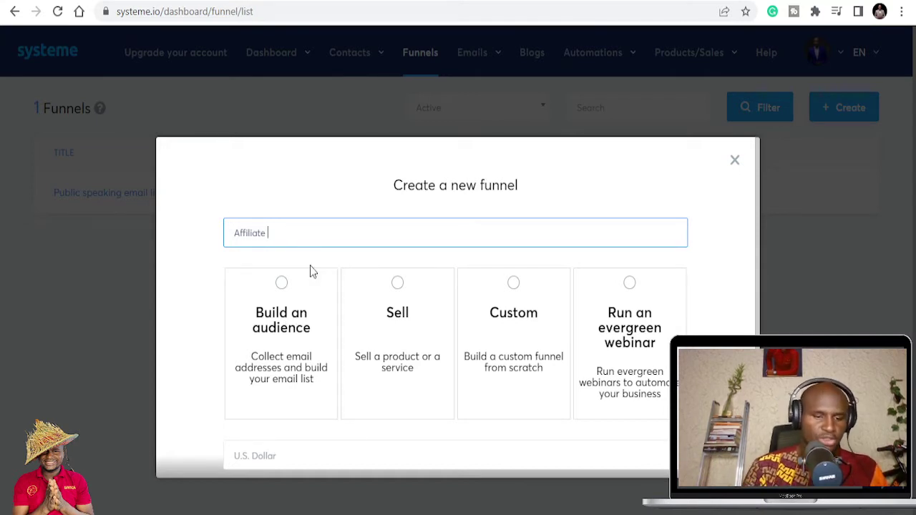
{"action": "type", "text": "course"}
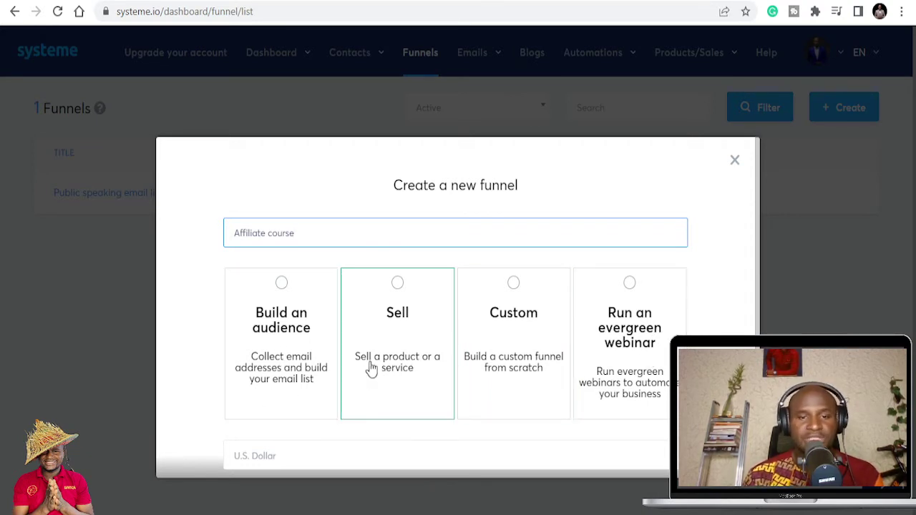
{"action": "left_click", "coordinate": [271, 340]}
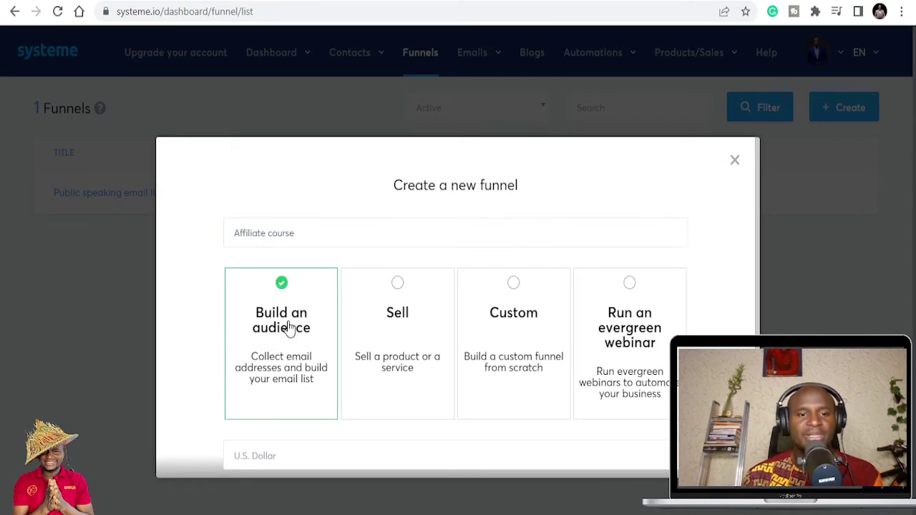
{"action": "scroll", "coordinate": [285, 347], "scroll_direction": "down", "scroll_amount": 2}
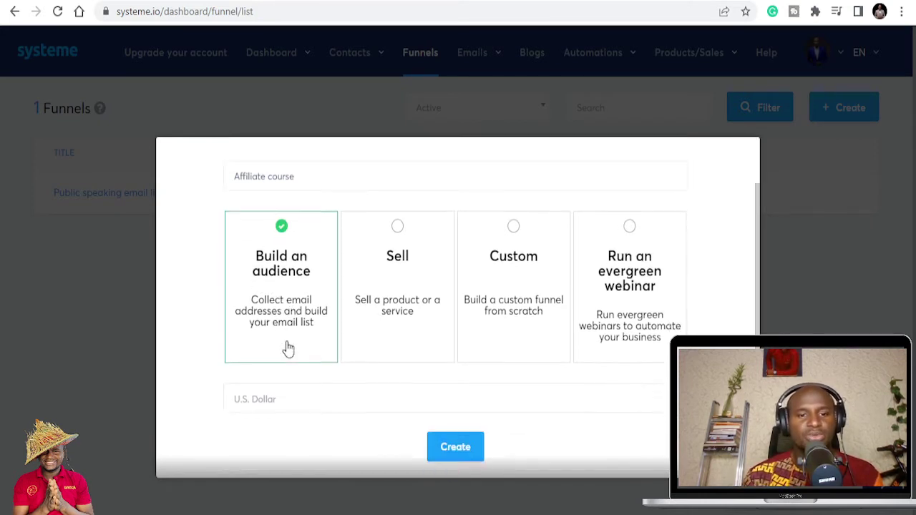
{"action": "left_click", "coordinate": [364, 388]}
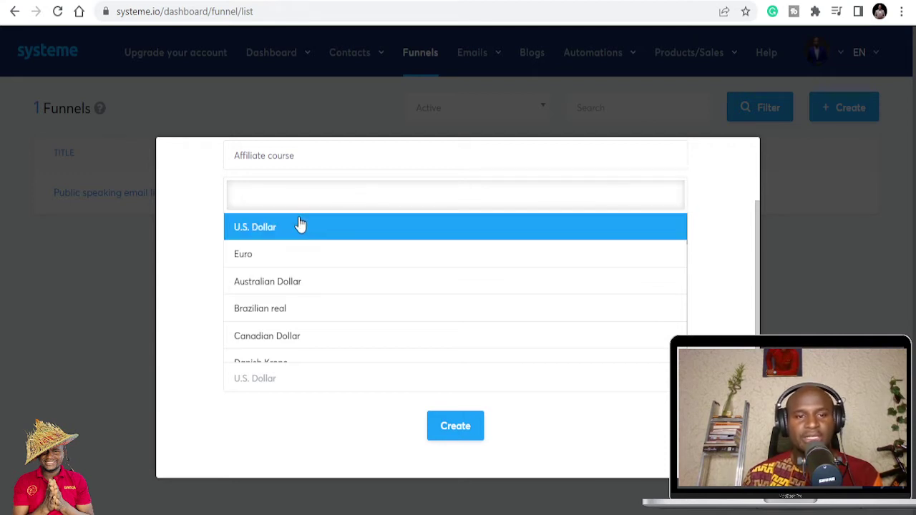
{"action": "left_click", "coordinate": [245, 227]}
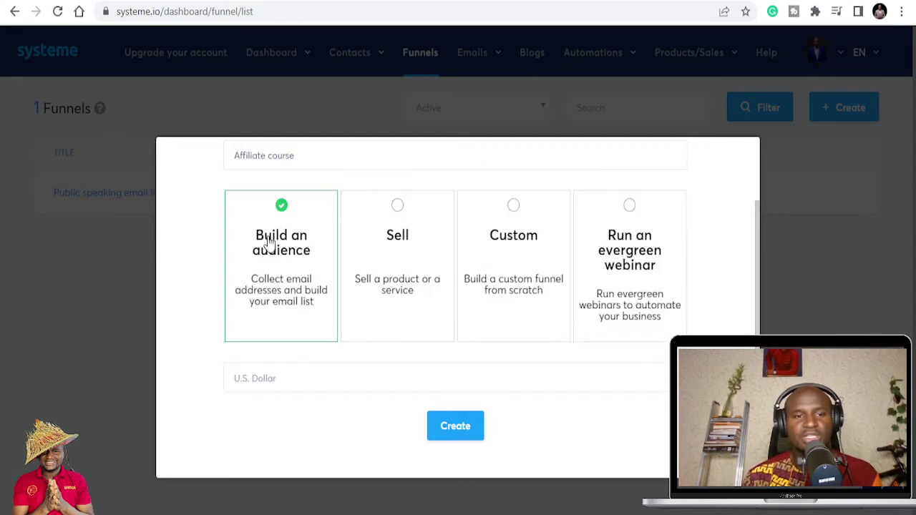
{"action": "left_click", "coordinate": [458, 436]}
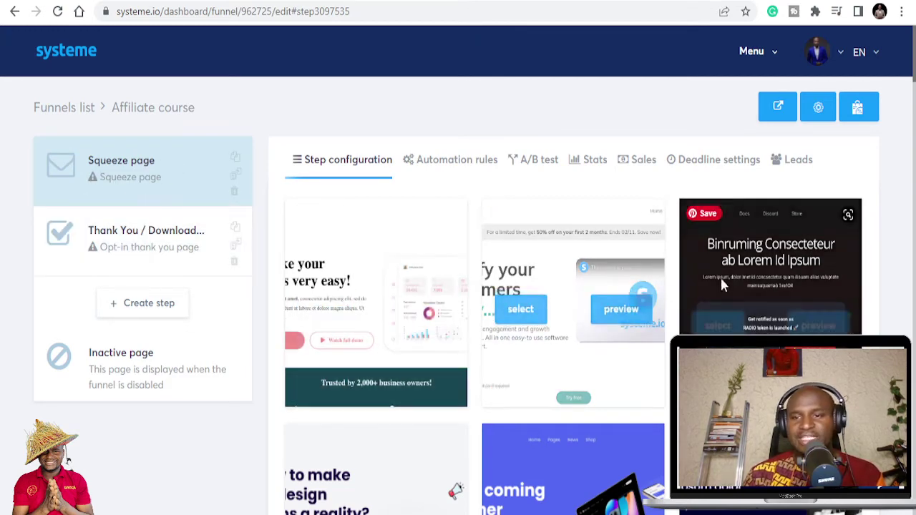
- Browse the squeeze page templates offered for the Affiliate course funnel
{"action": "scroll", "coordinate": [659, 315], "scroll_direction": "down", "scroll_amount": 3}
{"action": "scroll", "coordinate": [659, 279], "scroll_direction": "down", "scroll_amount": 3}
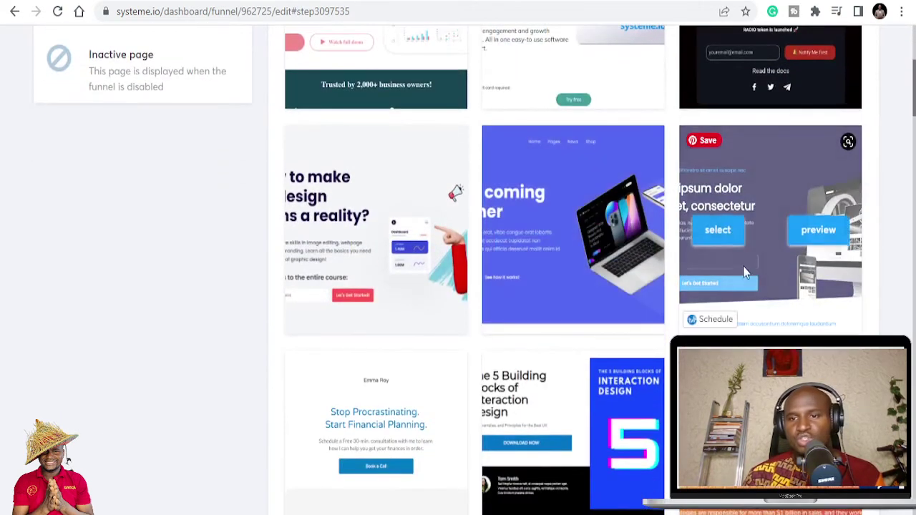
{"action": "scroll", "coordinate": [737, 279], "scroll_direction": "down", "scroll_amount": 4}
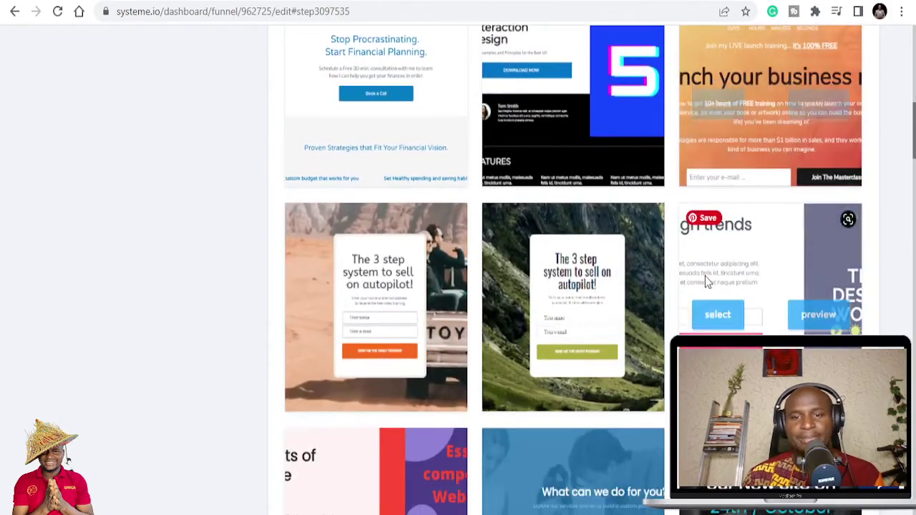
{"action": "scroll", "coordinate": [506, 261], "scroll_direction": "down", "scroll_amount": 4}
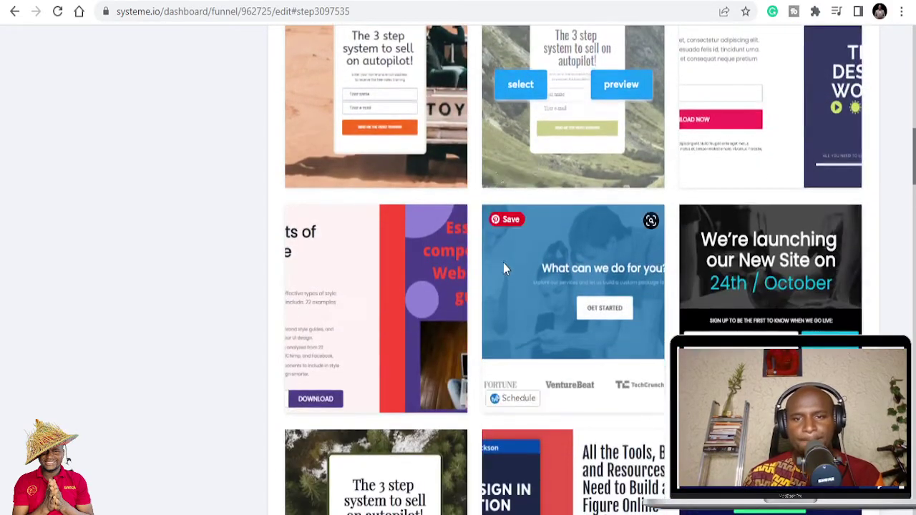
{"action": "scroll", "coordinate": [506, 268], "scroll_direction": "down", "scroll_amount": 3}
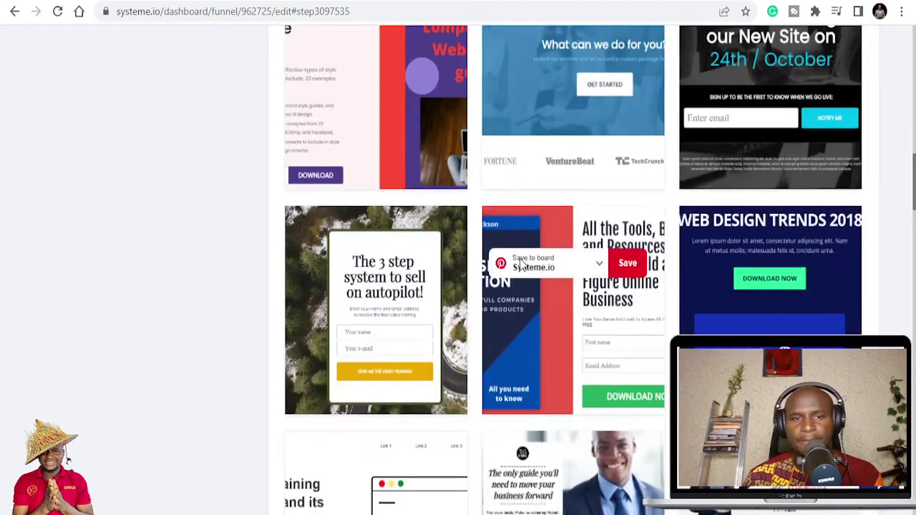
{"action": "scroll", "coordinate": [402, 319], "scroll_direction": "up", "scroll_amount": 1}
{"action": "scroll", "coordinate": [403, 319], "scroll_direction": "down", "scroll_amount": 3}
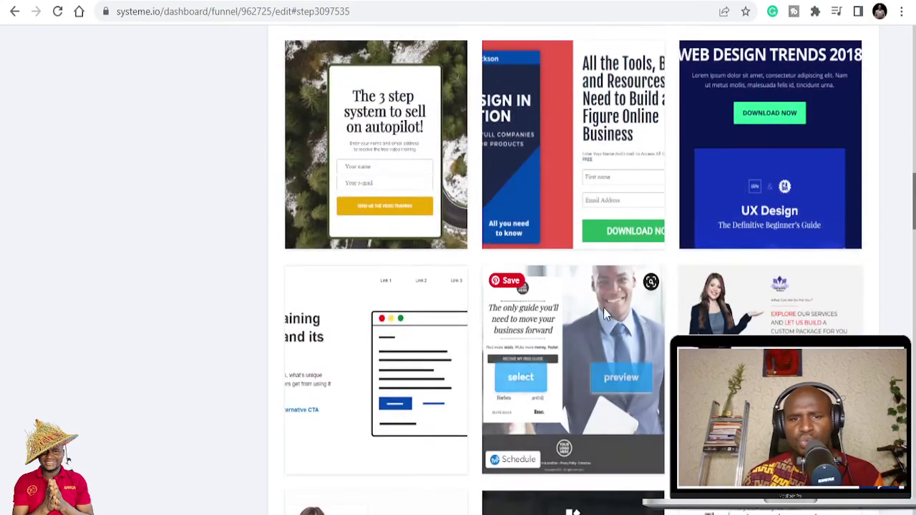
{"action": "scroll", "coordinate": [569, 328], "scroll_direction": "down", "scroll_amount": 1}
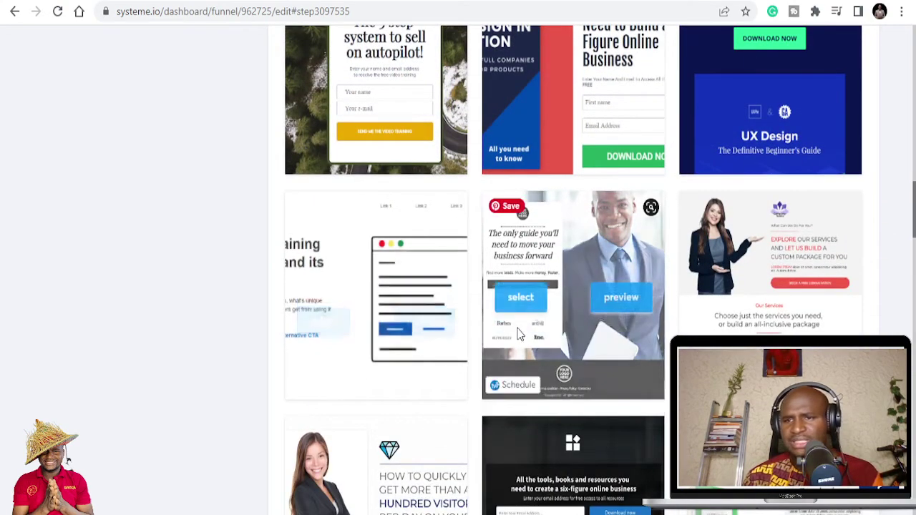
{"action": "scroll", "coordinate": [520, 335], "scroll_direction": "down", "scroll_amount": 3}
{"action": "scroll", "coordinate": [701, 310], "scroll_direction": "up", "scroll_amount": 2}
{"action": "scroll", "coordinate": [716, 300], "scroll_direction": "down", "scroll_amount": 2}
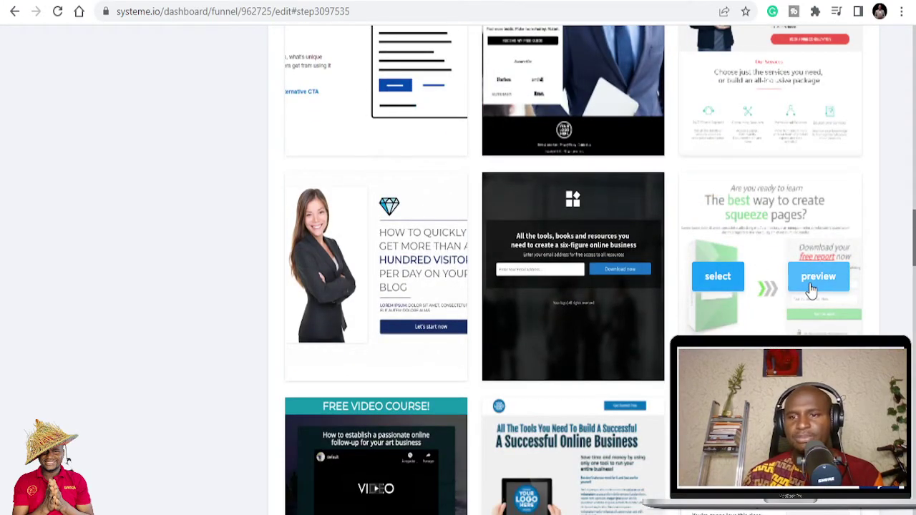
- Preview the "The best way to create squeeze pages?" template in full, including its opt-in form, and close the preview
{"action": "left_click", "coordinate": [811, 288]}
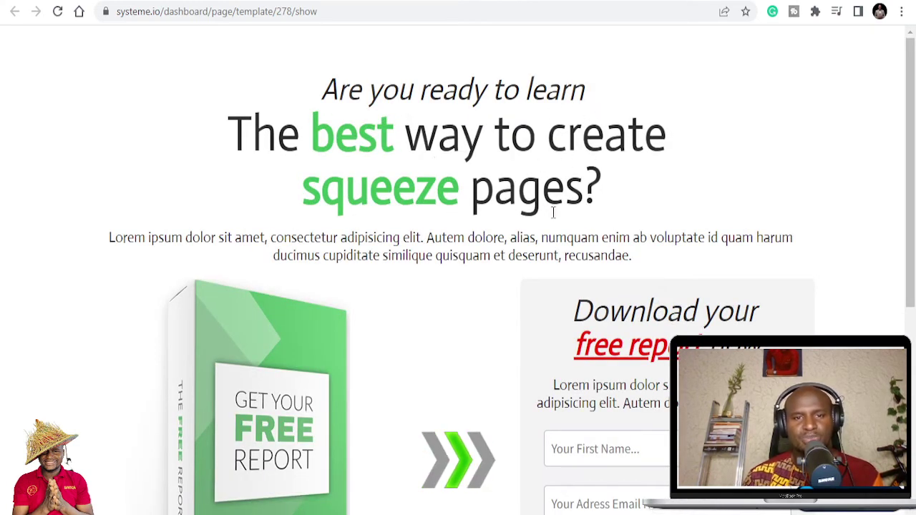
{"action": "scroll", "coordinate": [729, 245], "scroll_direction": "down", "scroll_amount": 3}
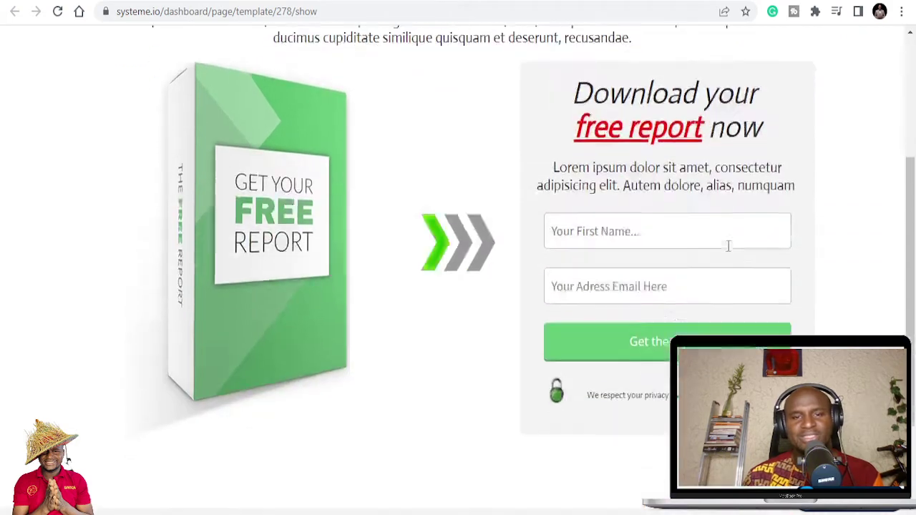
{"action": "scroll", "coordinate": [728, 246], "scroll_direction": "down", "scroll_amount": 1}
{"action": "scroll", "coordinate": [608, 196], "scroll_direction": "up", "scroll_amount": 2}
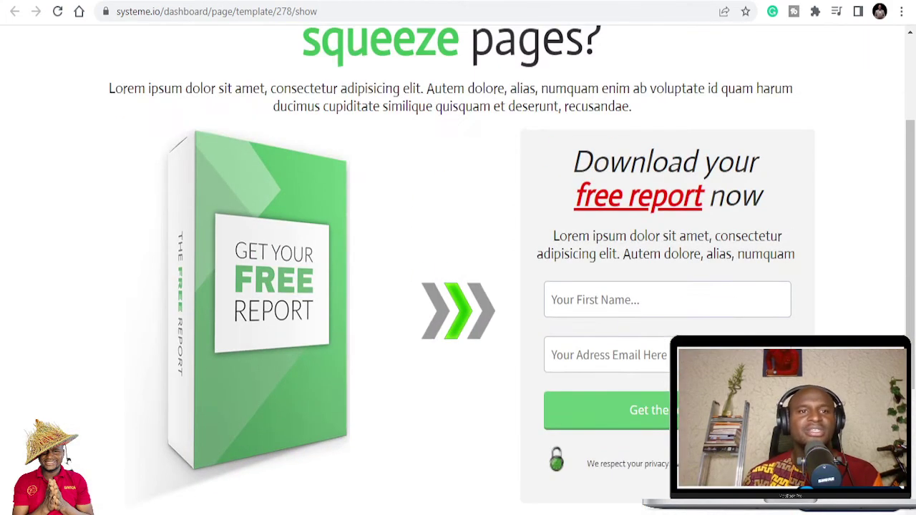
{"action": "key", "text": "ctrl+w"}
- Look through the remaining templates and select the green free report template, "The best way to create squeeze pages?", for the squeeze page
{"action": "mouse_move", "coordinate": [726, 279]}
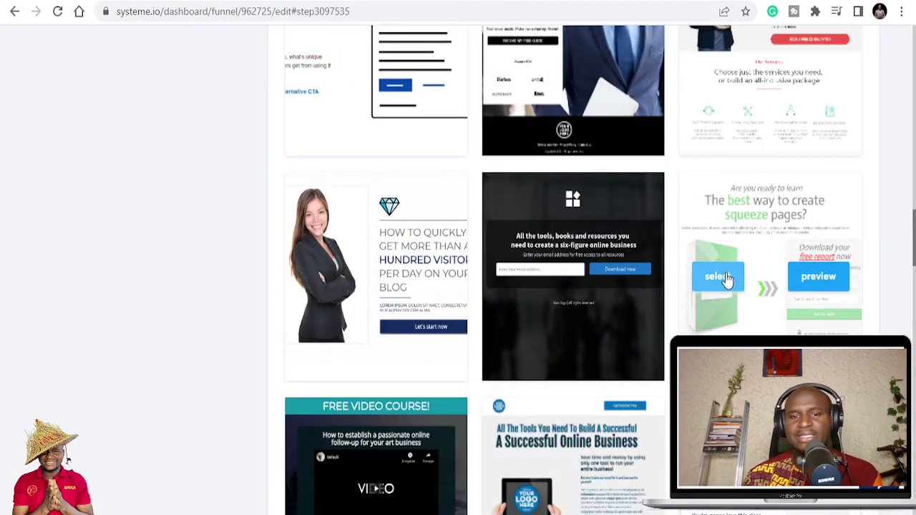
{"action": "scroll", "coordinate": [414, 268], "scroll_direction": "down", "scroll_amount": 3}
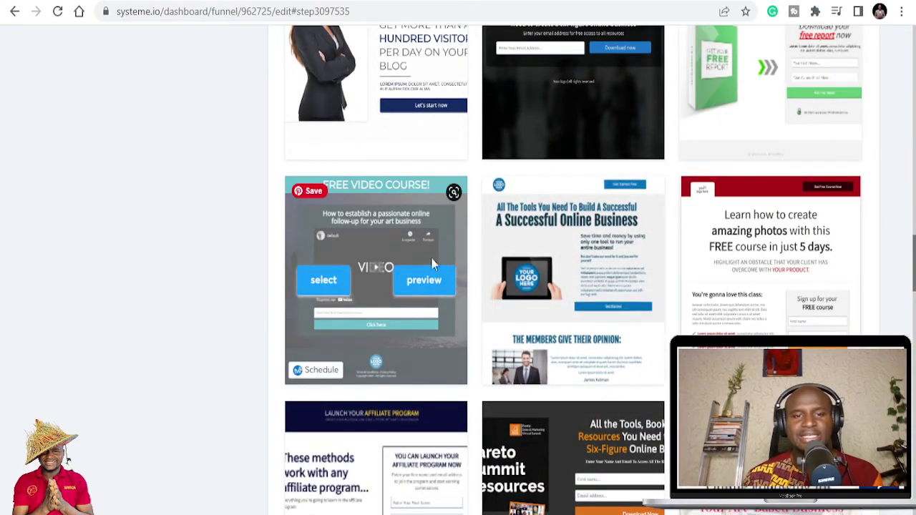
{"action": "scroll", "coordinate": [465, 276], "scroll_direction": "down", "scroll_amount": 1}
{"action": "scroll", "coordinate": [433, 275], "scroll_direction": "down", "scroll_amount": 3}
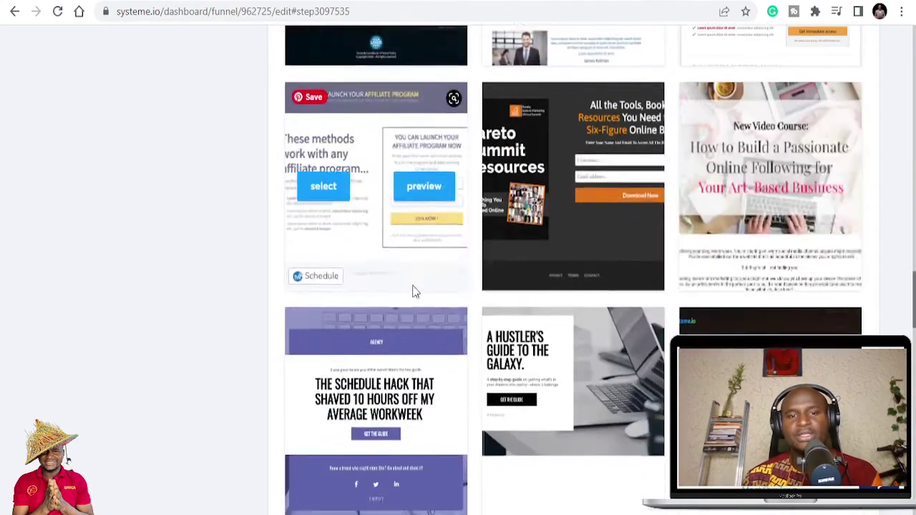
{"action": "scroll", "coordinate": [413, 272], "scroll_direction": "down", "scroll_amount": 1}
{"action": "scroll", "coordinate": [413, 269], "scroll_direction": "up", "scroll_amount": 1}
{"action": "scroll", "coordinate": [412, 262], "scroll_direction": "down", "scroll_amount": 4}
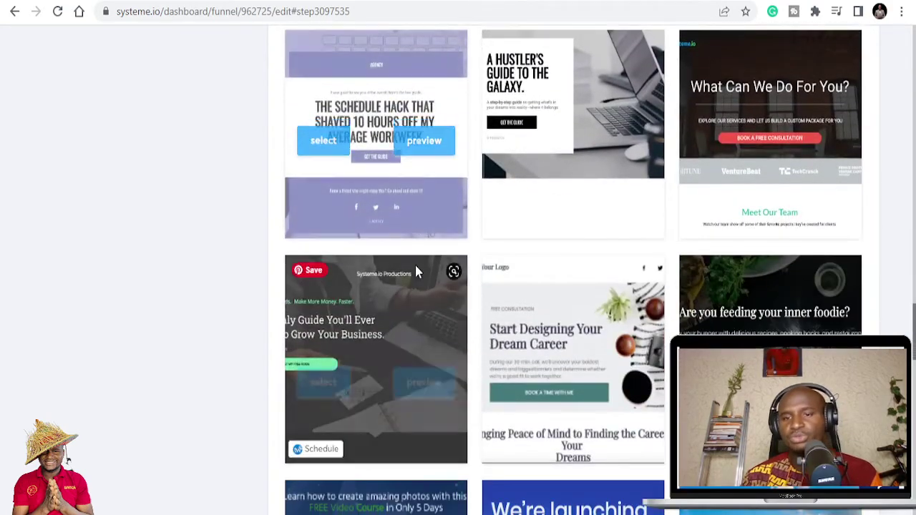
{"action": "scroll", "coordinate": [416, 272], "scroll_direction": "up", "scroll_amount": 6}
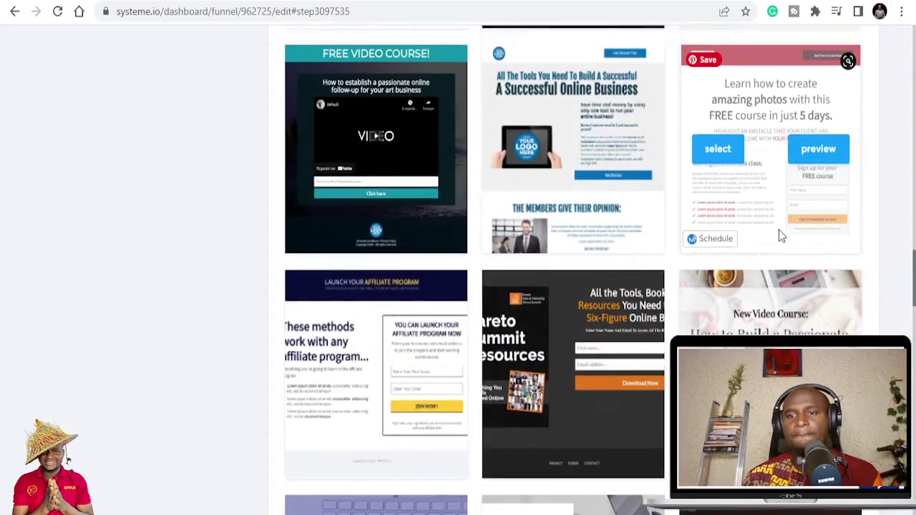
{"action": "scroll", "coordinate": [779, 229], "scroll_direction": "up", "scroll_amount": 3}
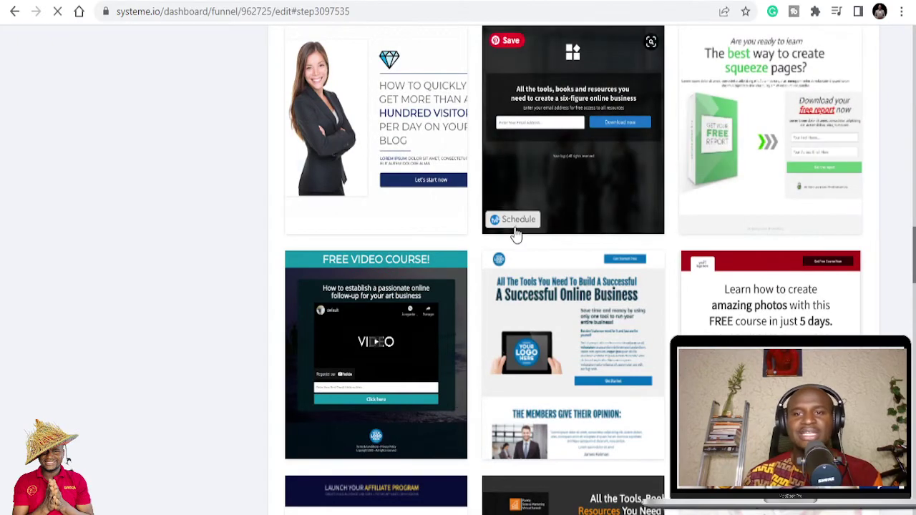
{"action": "left_click", "coordinate": [717, 135]}
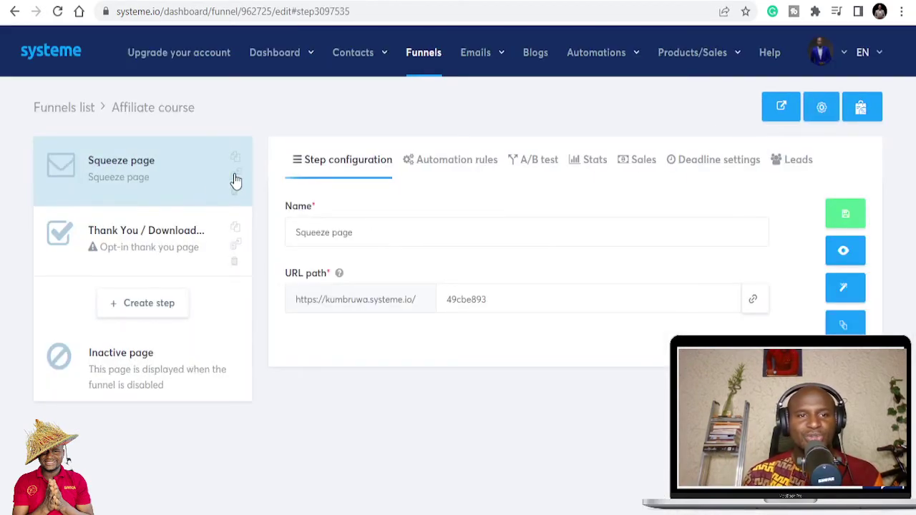
- Check the squeeze page's name and URL path, view the page as published, and return to the step configuration
{"action": "left_click", "coordinate": [576, 236]}
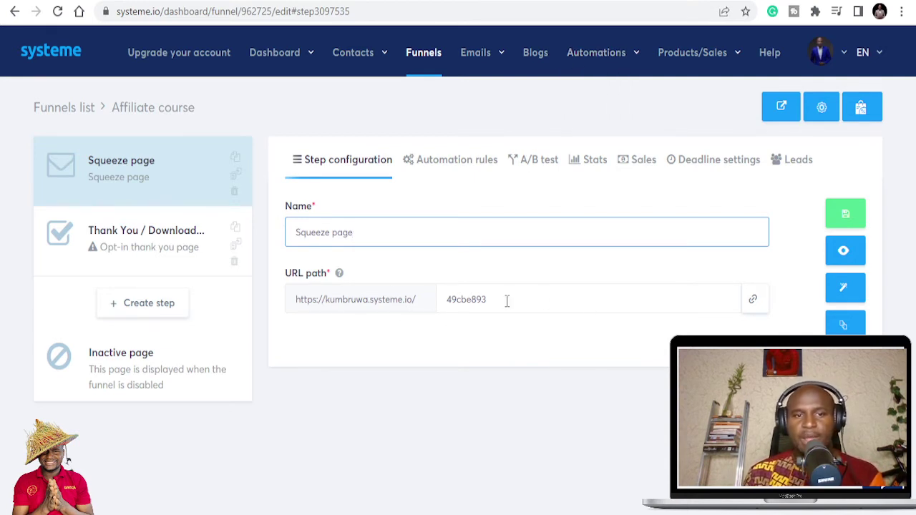
{"action": "left_click", "coordinate": [845, 254]}
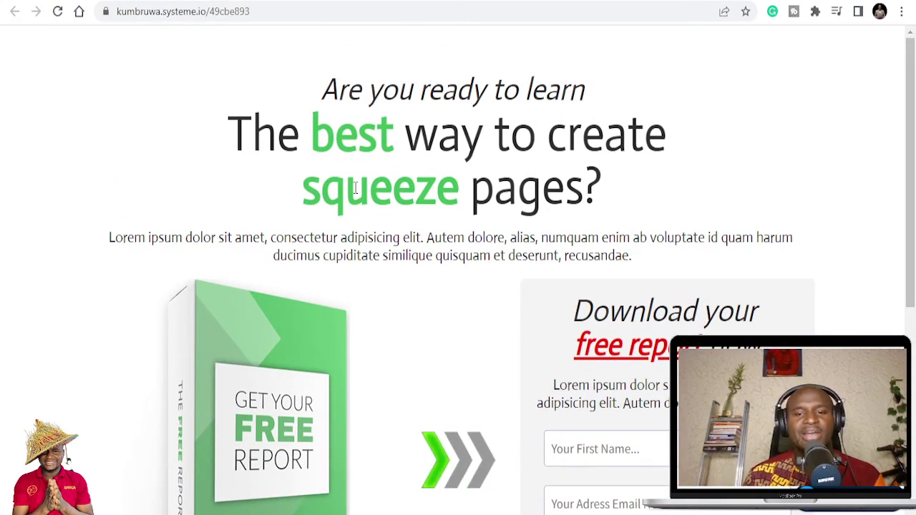
{"action": "scroll", "coordinate": [482, 274], "scroll_direction": "down", "scroll_amount": 1}
{"action": "scroll", "coordinate": [491, 288], "scroll_direction": "up", "scroll_amount": 1}
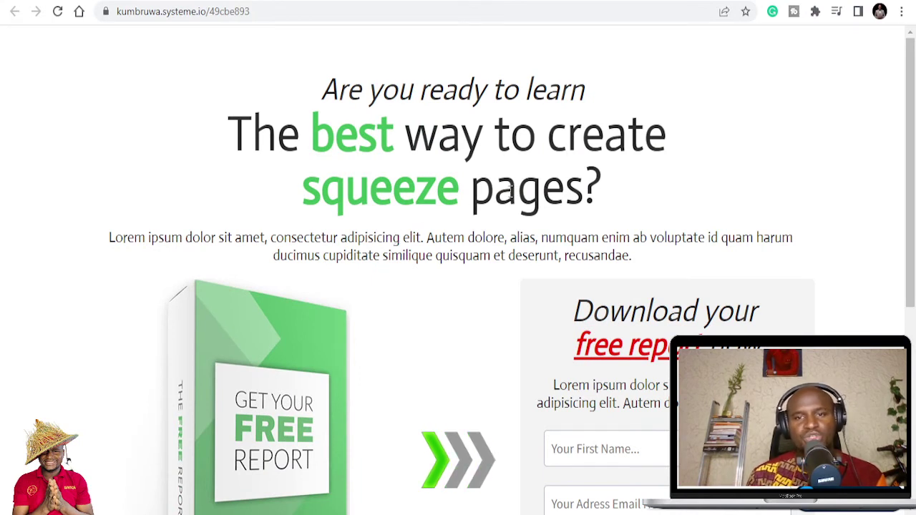
{"action": "key", "text": "ctrl+w"}
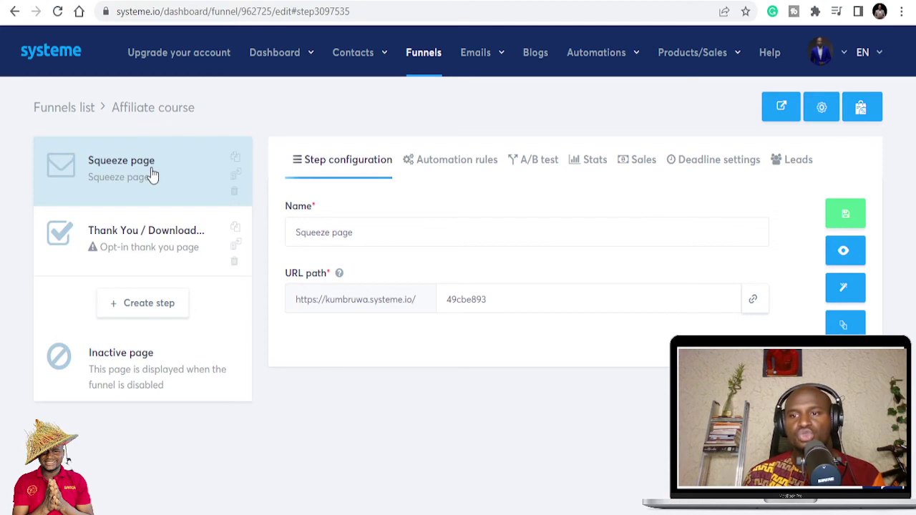
- Open the squeeze page in the page editor and replace the word "squeeze" in the main headline with "affiliate"
{"action": "left_click", "coordinate": [845, 289]}
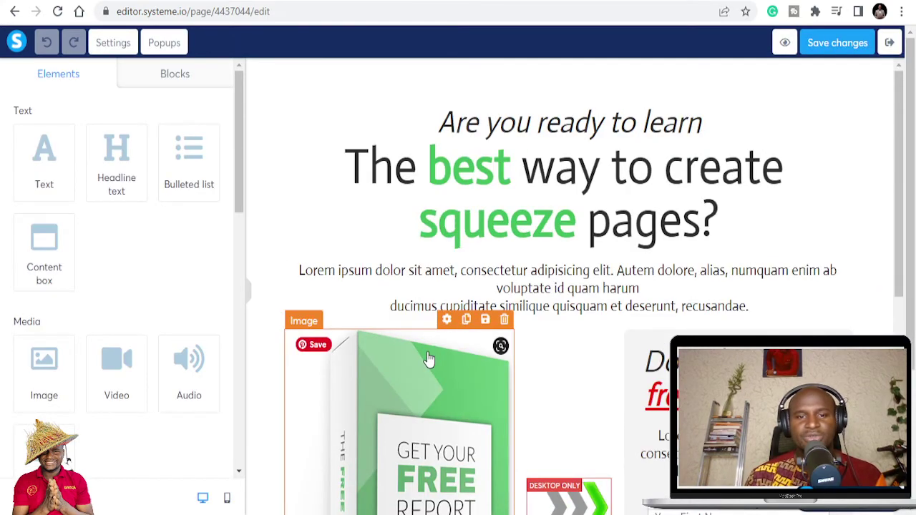
{"action": "scroll", "coordinate": [464, 299], "scroll_direction": "down", "scroll_amount": 1}
{"action": "scroll", "coordinate": [499, 196], "scroll_direction": "up", "scroll_amount": 1}
{"action": "left_click", "coordinate": [492, 196]}
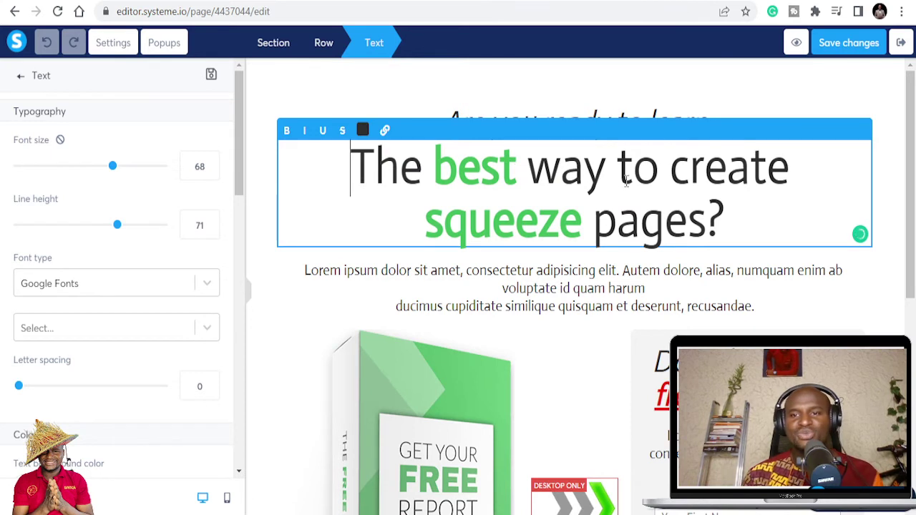
{"action": "left_click_drag", "start_coordinate": [583, 222], "coordinate": [433, 227]}
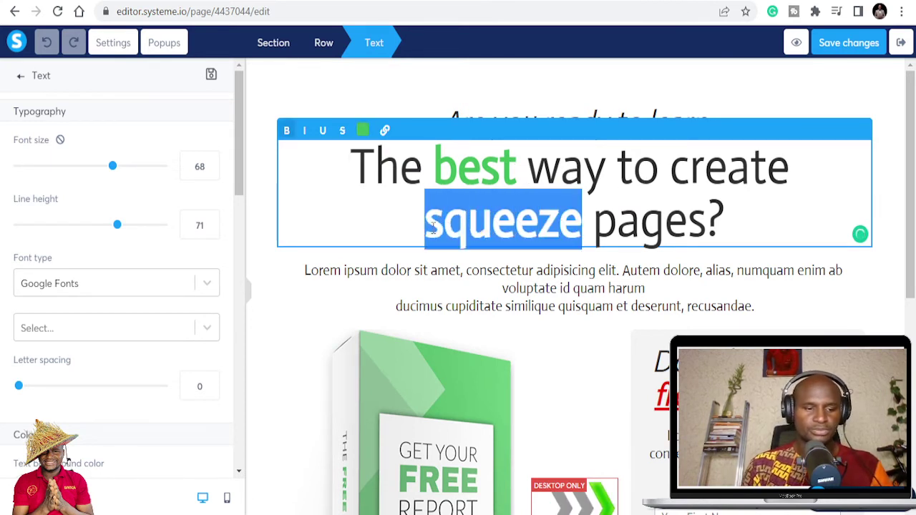
{"action": "type", "text": "affili"}
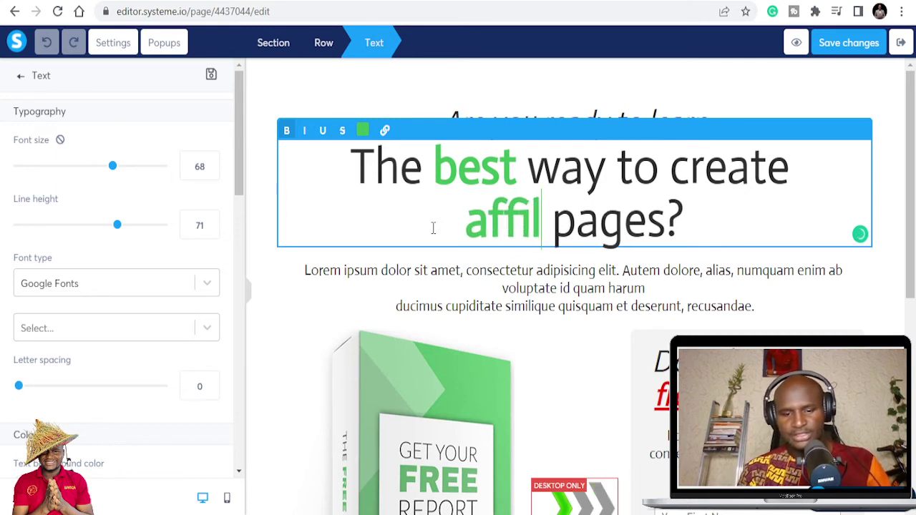
{"action": "type", "text": "ate"}
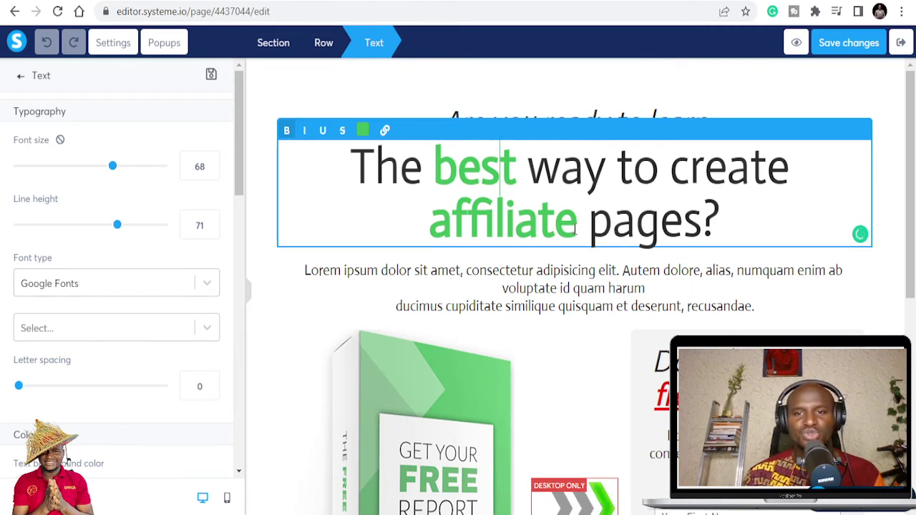
- Change the text color of the word "affiliate" in the main headline to blue
{"action": "double_click", "coordinate": [478, 227]}
{"action": "scroll", "coordinate": [71, 308], "scroll_direction": "down", "scroll_amount": 10}
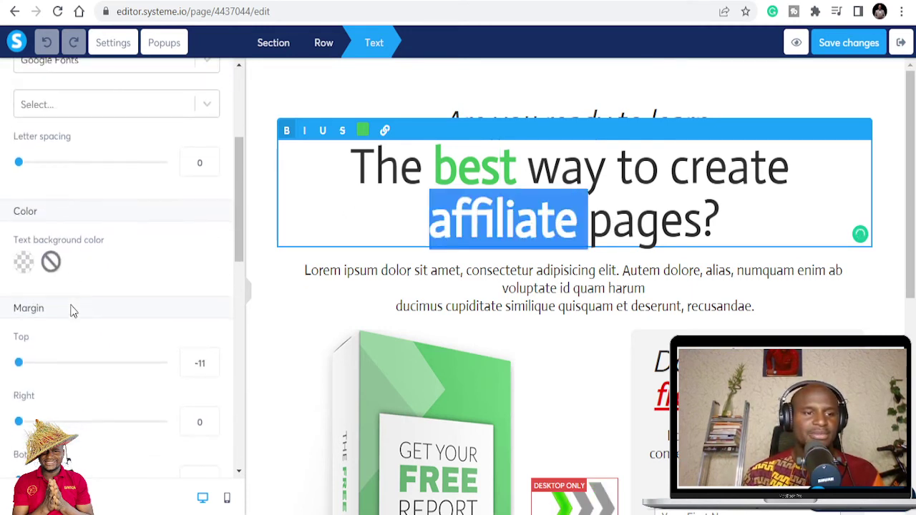
{"action": "scroll", "coordinate": [79, 319], "scroll_direction": "up", "scroll_amount": 5}
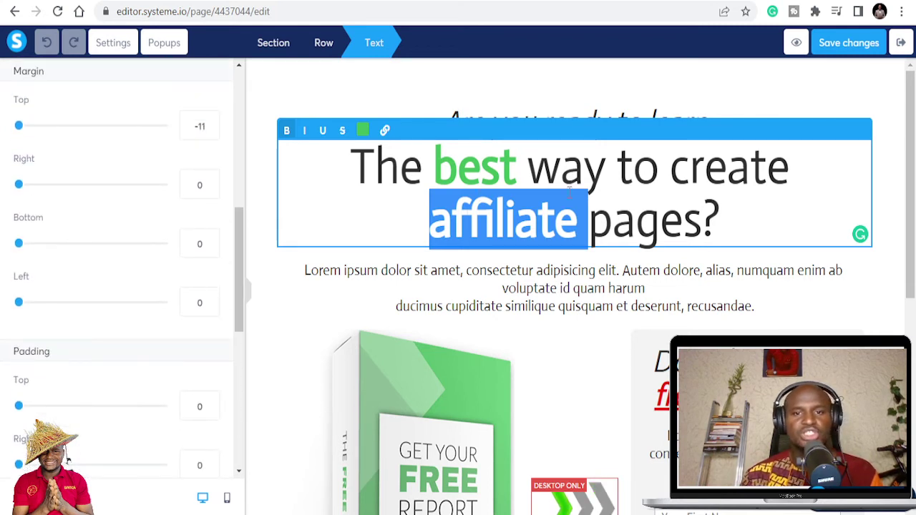
{"action": "left_click", "coordinate": [542, 213]}
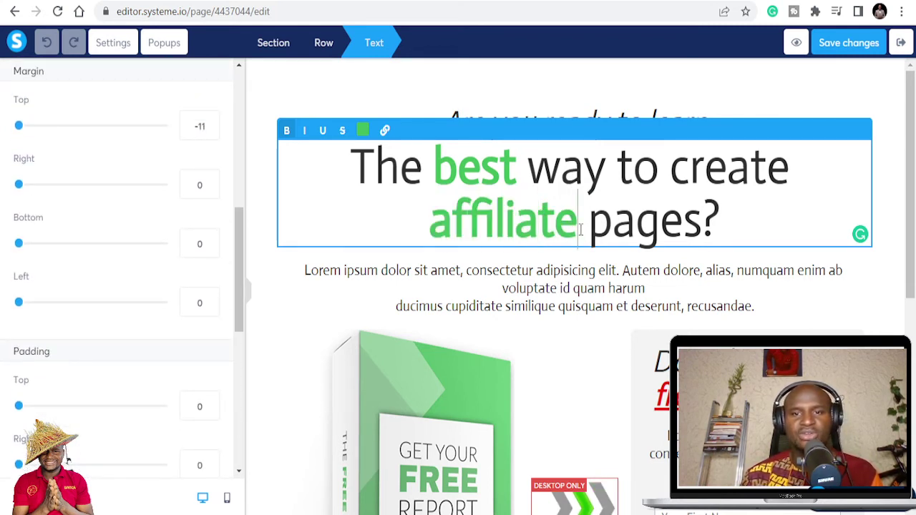
{"action": "left_click_drag", "start_coordinate": [580, 229], "coordinate": [427, 230]}
{"action": "left_click", "coordinate": [363, 130]}
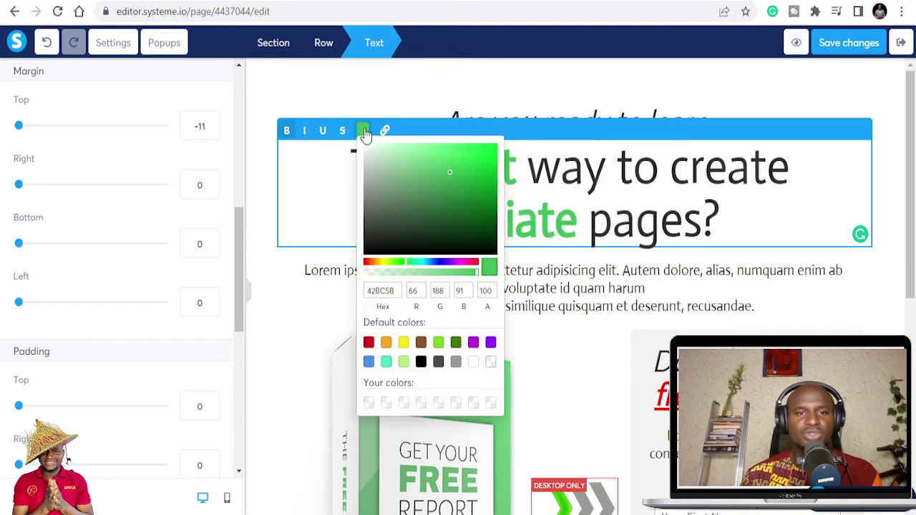
{"action": "left_click", "coordinate": [434, 262]}
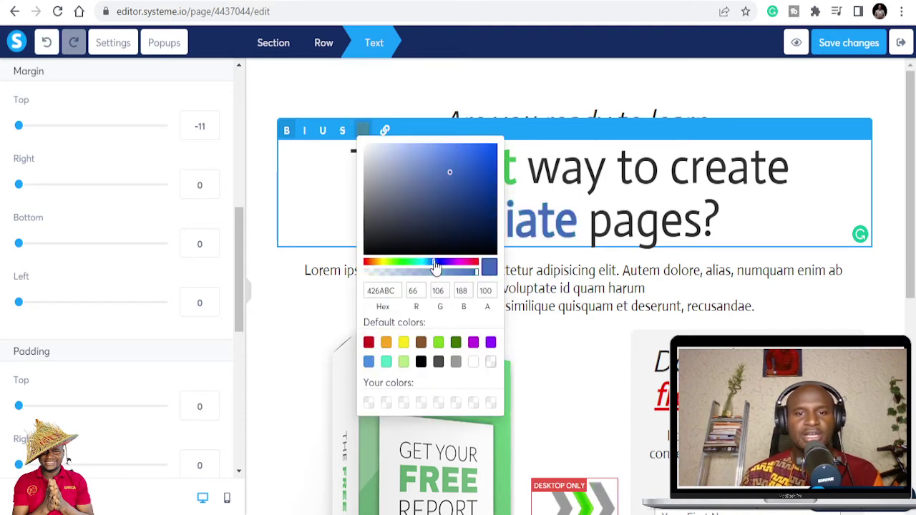
{"action": "left_click", "coordinate": [462, 184]}
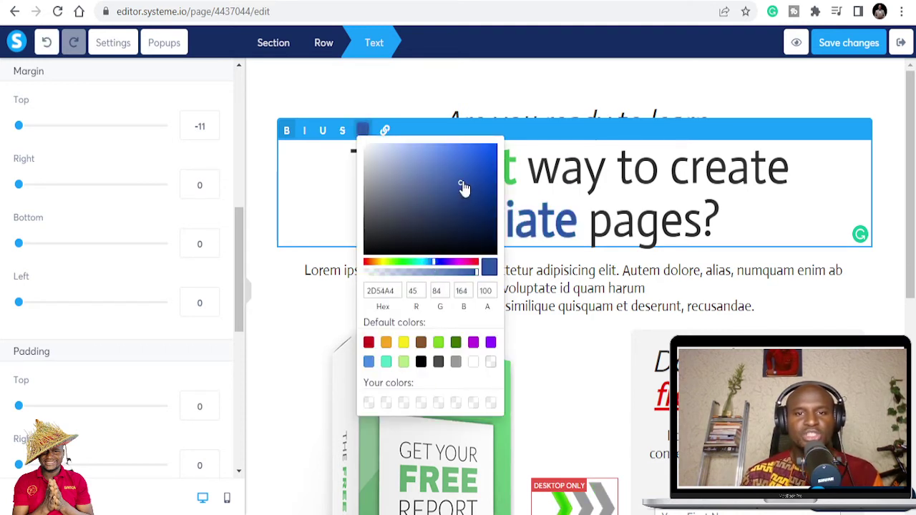
{"action": "left_click", "coordinate": [483, 153]}
{"action": "left_click", "coordinate": [592, 202]}
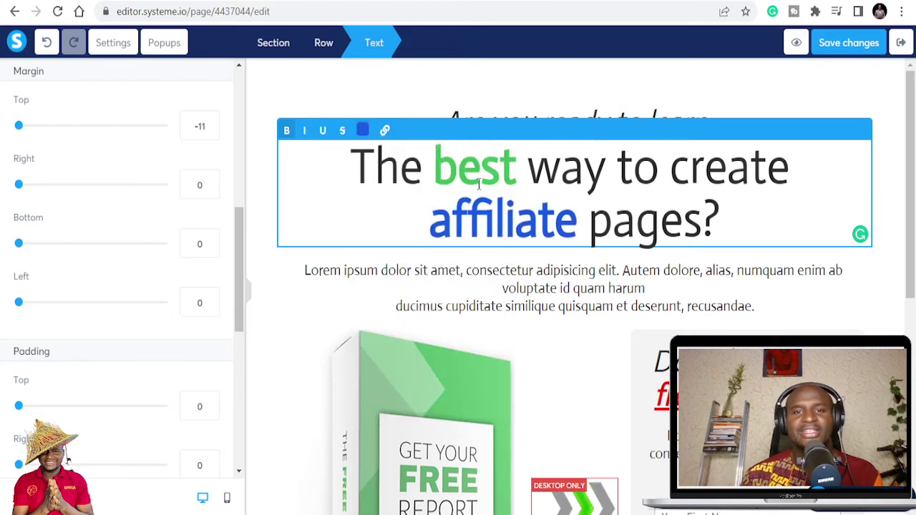
- Change the text color of the word "best" in the main headline to a similar blue
{"action": "left_click_drag", "start_coordinate": [510, 169], "coordinate": [432, 169]}
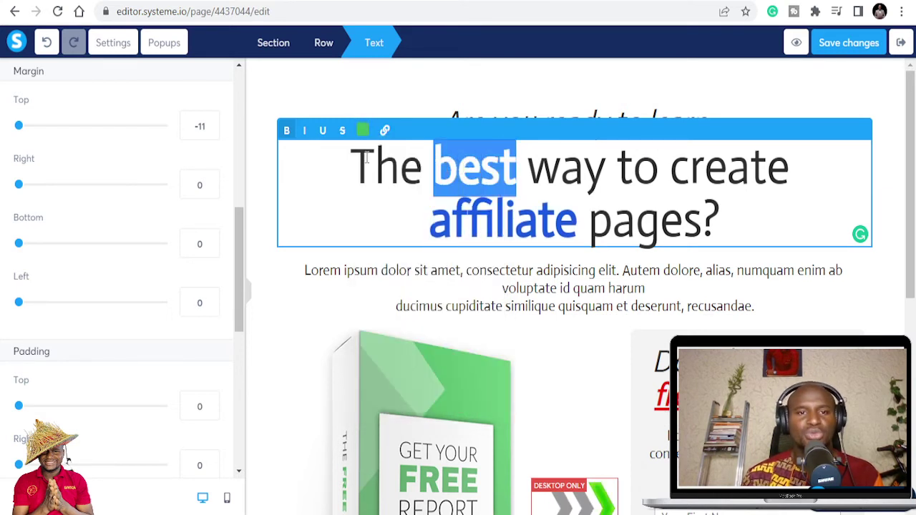
{"action": "left_click", "coordinate": [362, 133]}
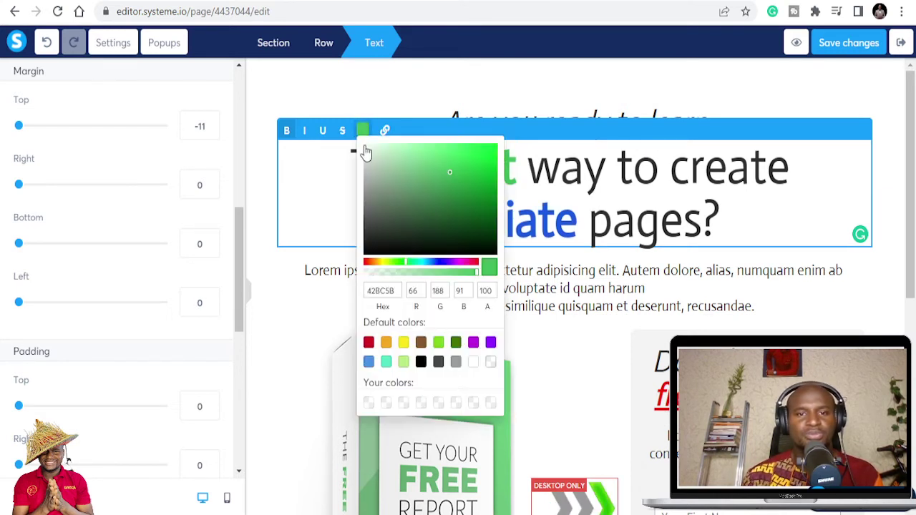
{"action": "left_click", "coordinate": [440, 264]}
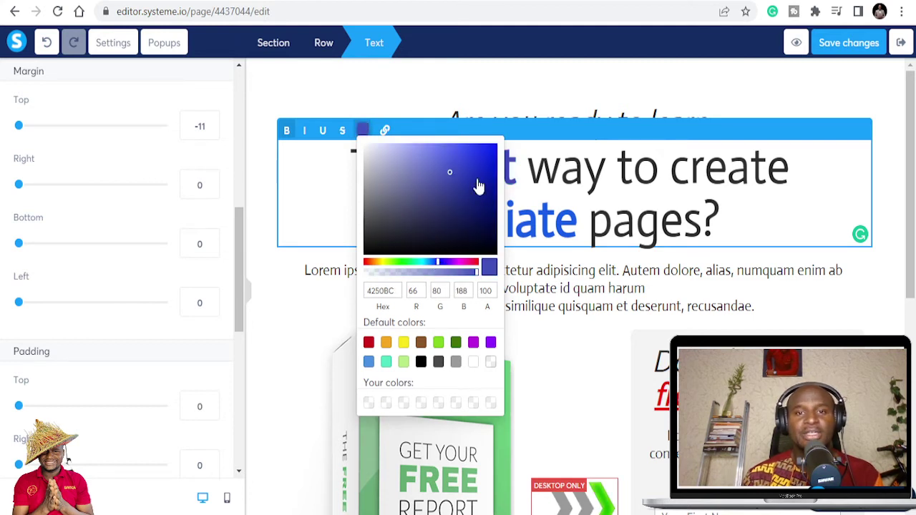
{"action": "left_click_drag", "start_coordinate": [477, 184], "coordinate": [482, 146]}
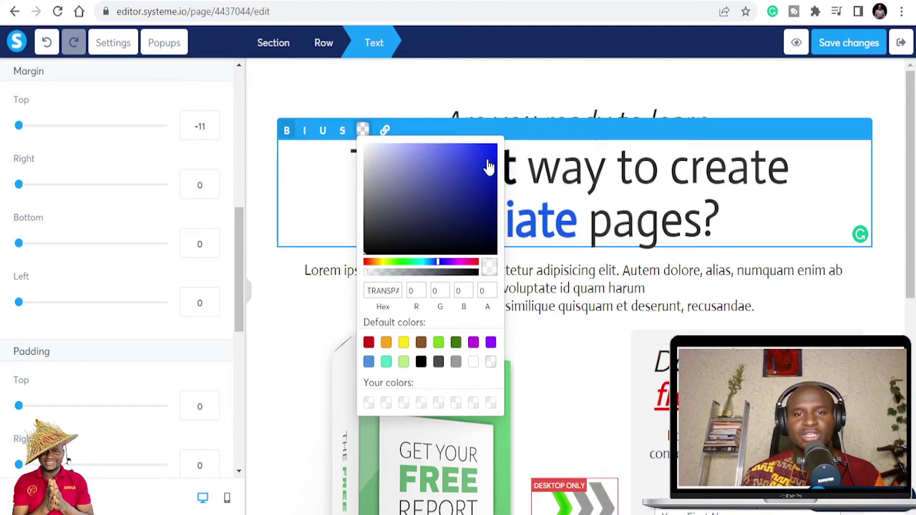
{"action": "left_click", "coordinate": [487, 153]}
{"action": "left_click", "coordinate": [560, 195]}
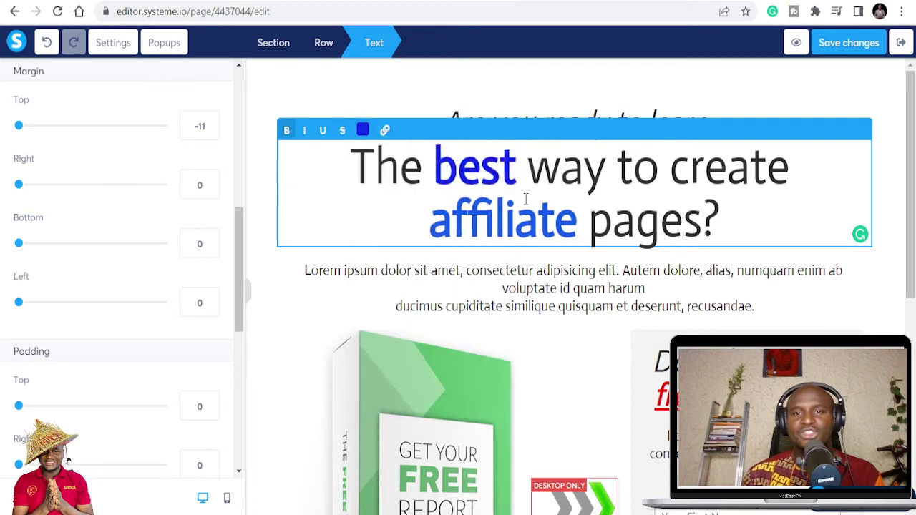
{"action": "left_click", "coordinate": [659, 222]}
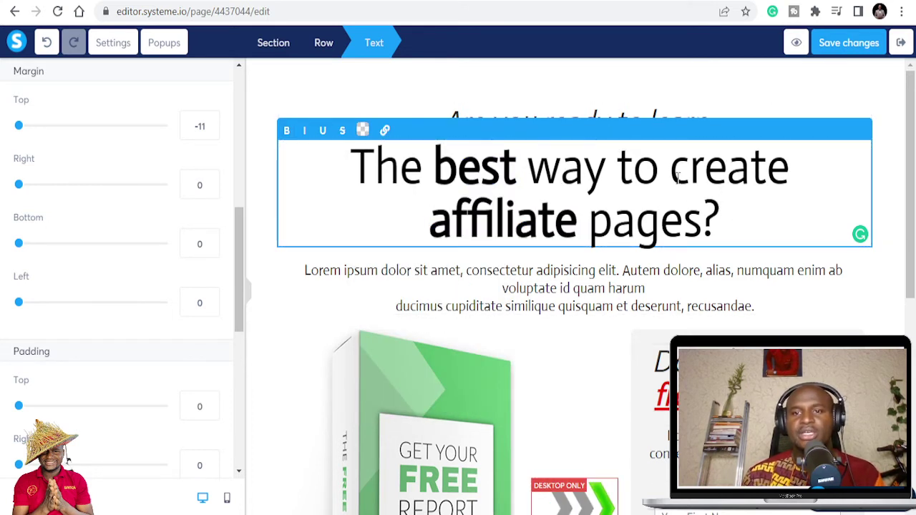
- Recolor the headline word "affiliate" blue with hex value 1D41E0
{"action": "left_click_drag", "start_coordinate": [577, 221], "coordinate": [427, 232]}
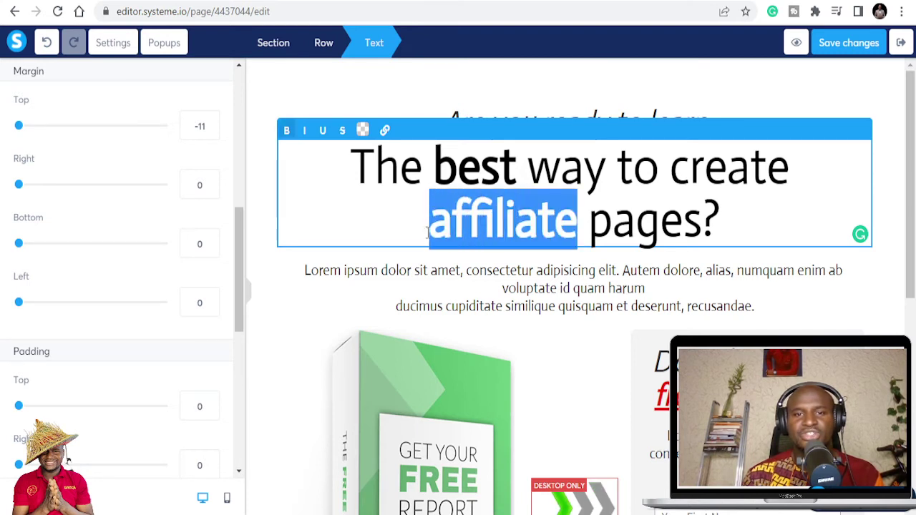
{"action": "left_click", "coordinate": [362, 130]}
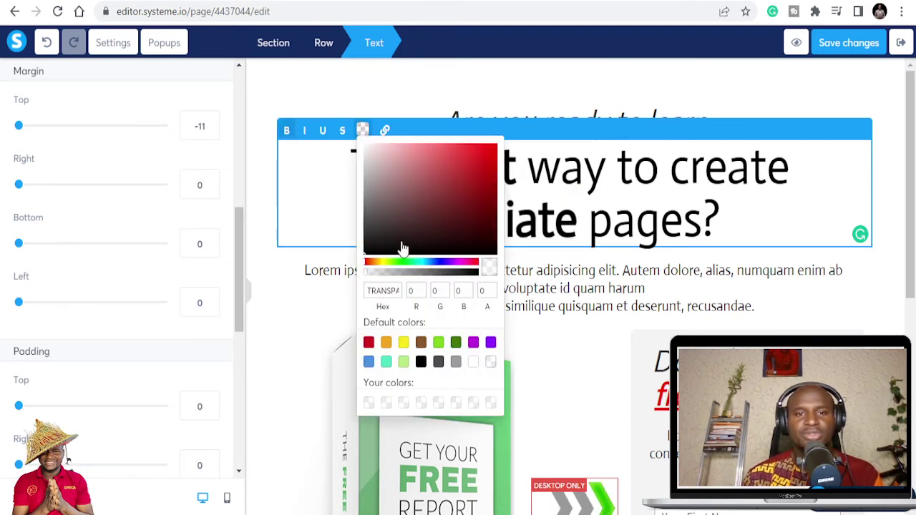
{"action": "left_click", "coordinate": [438, 262]}
{"action": "left_click", "coordinate": [482, 164]}
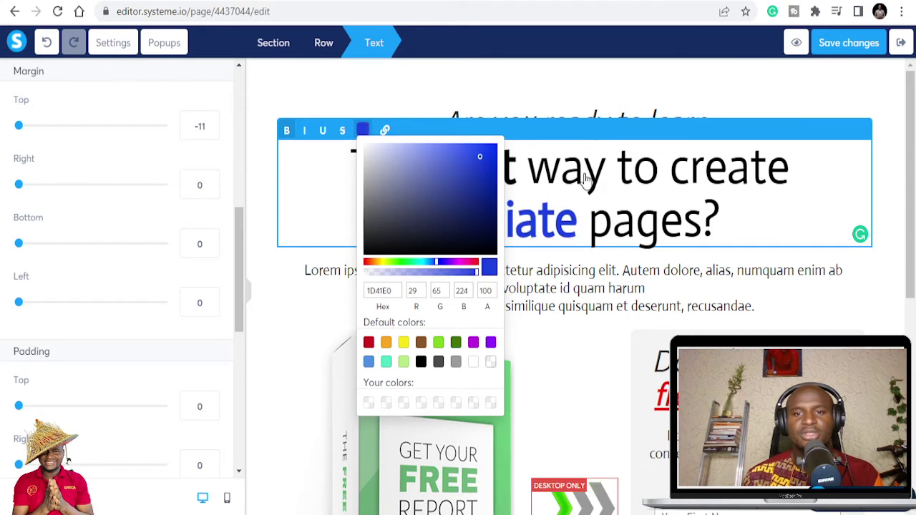
{"action": "left_click", "coordinate": [578, 176]}
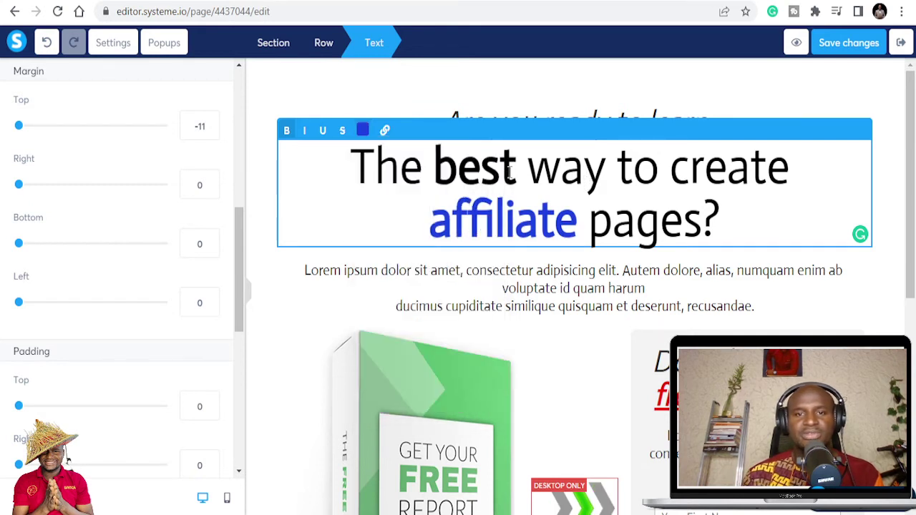
- Recolor the headline word "best" deep blue and finish editing the headline
{"action": "left_click_drag", "start_coordinate": [510, 171], "coordinate": [431, 159]}
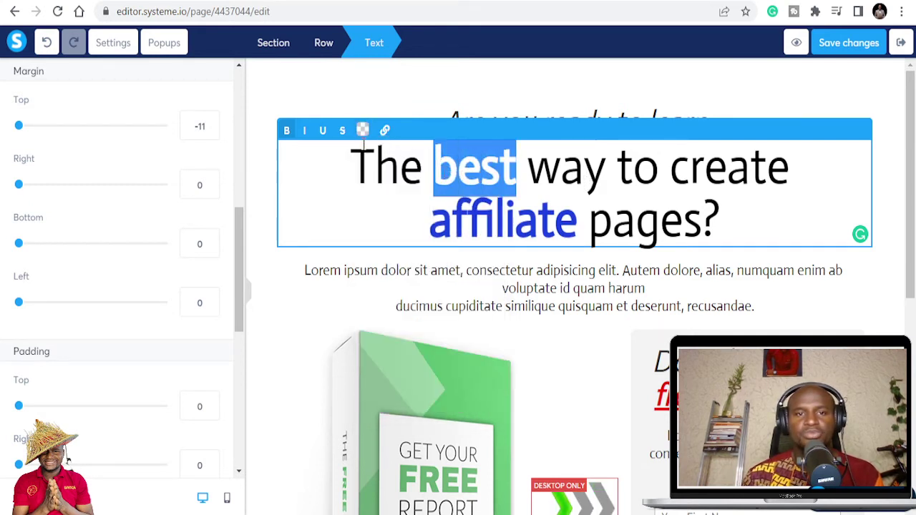
{"action": "left_click", "coordinate": [363, 130]}
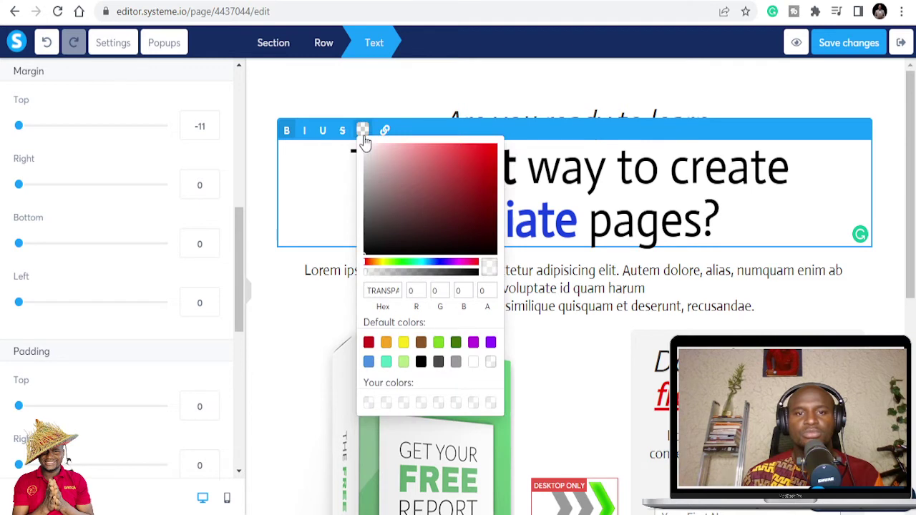
{"action": "left_click", "coordinate": [443, 263]}
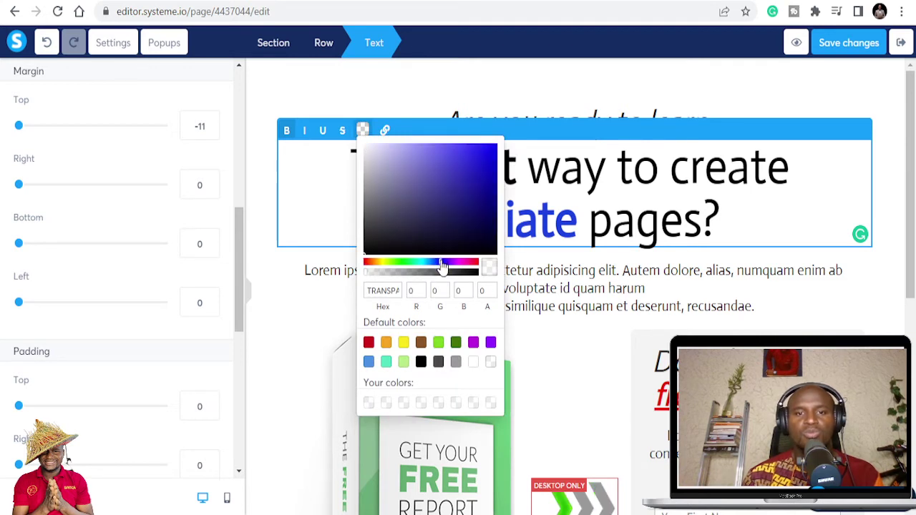
{"action": "left_click", "coordinate": [479, 162]}
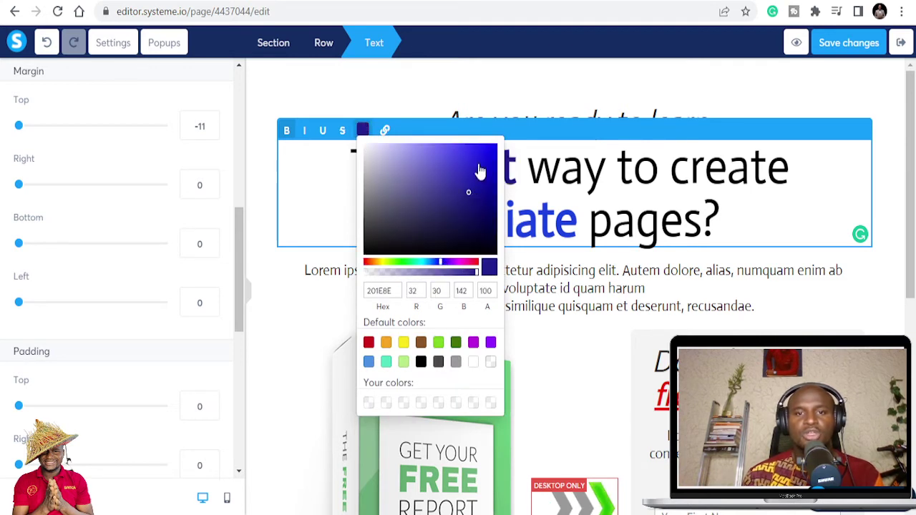
{"action": "left_click", "coordinate": [557, 181]}
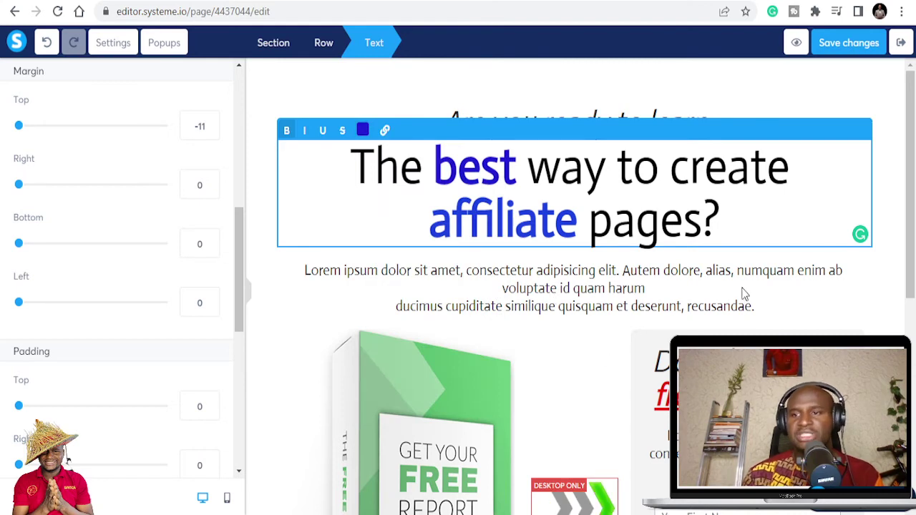
{"action": "left_click", "coordinate": [859, 256]}
- Look over the Lorem ipsum paragraph below the headline and the report download section, leaving the text as it is
{"action": "scroll", "coordinate": [859, 257], "scroll_direction": "down", "scroll_amount": 3}
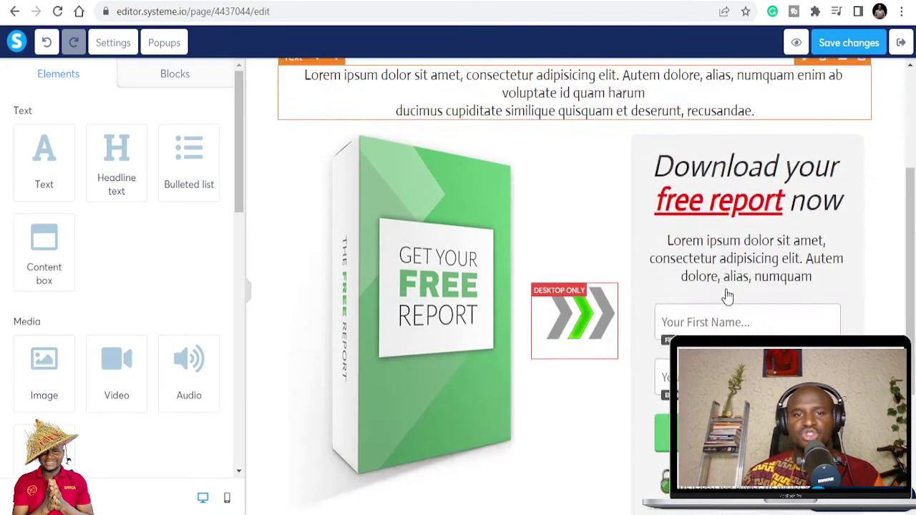
{"action": "scroll", "coordinate": [704, 282], "scroll_direction": "up", "scroll_amount": 3}
{"action": "left_click", "coordinate": [607, 286]}
{"action": "triple_click", "coordinate": [607, 282]}
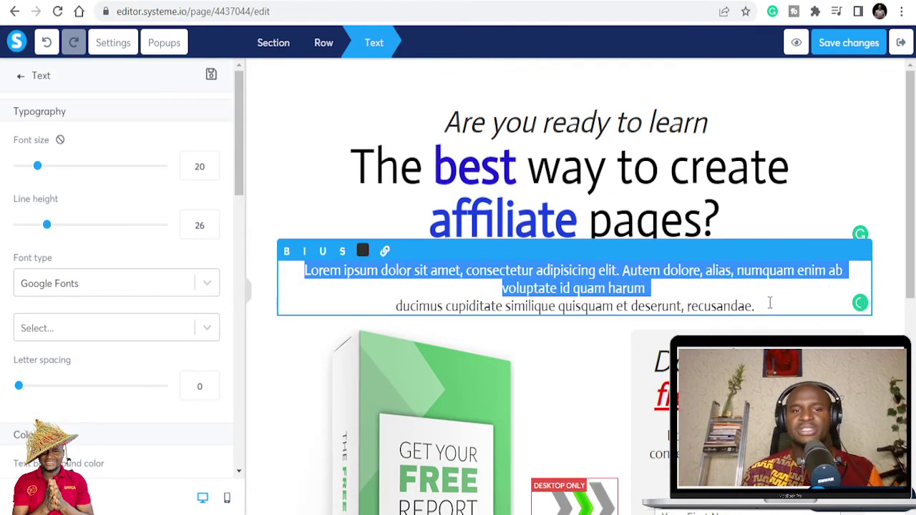
{"action": "left_click_drag", "start_coordinate": [769, 303], "coordinate": [306, 269]}
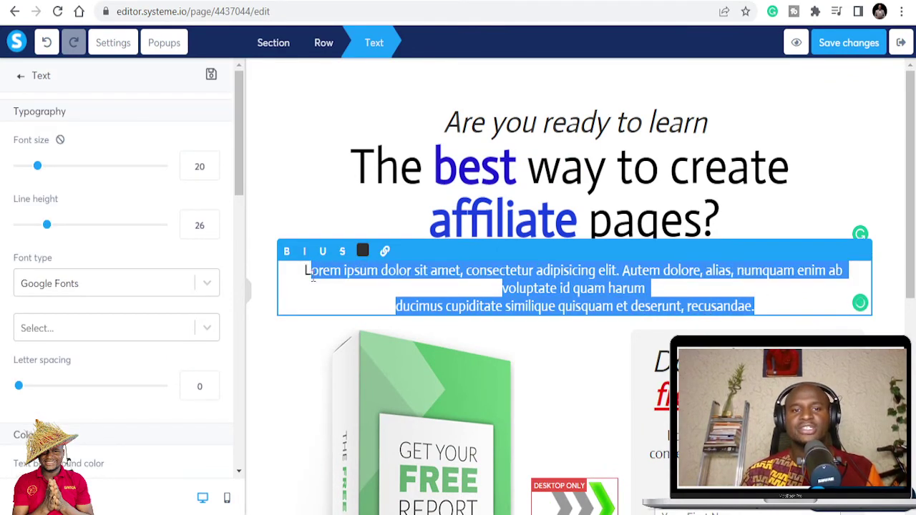
{"action": "left_click", "coordinate": [451, 255]}
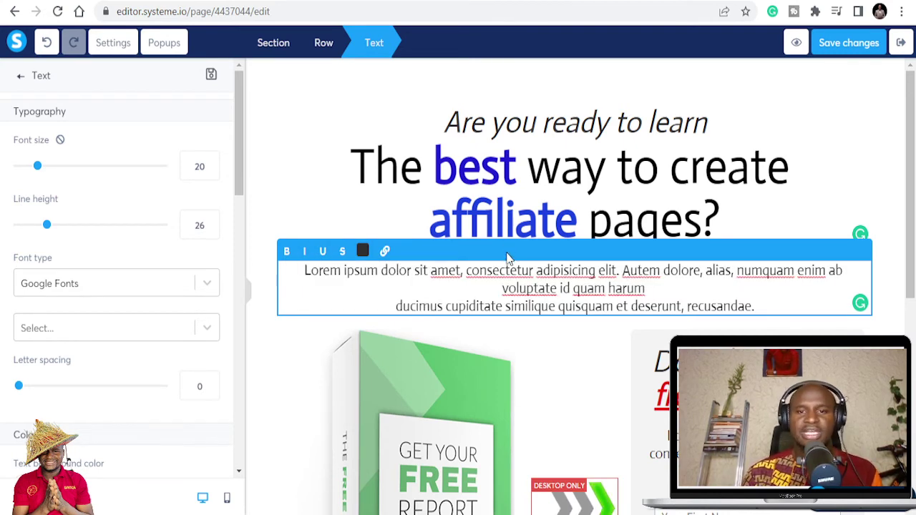
{"action": "scroll", "coordinate": [507, 257], "scroll_direction": "down", "scroll_amount": 2}
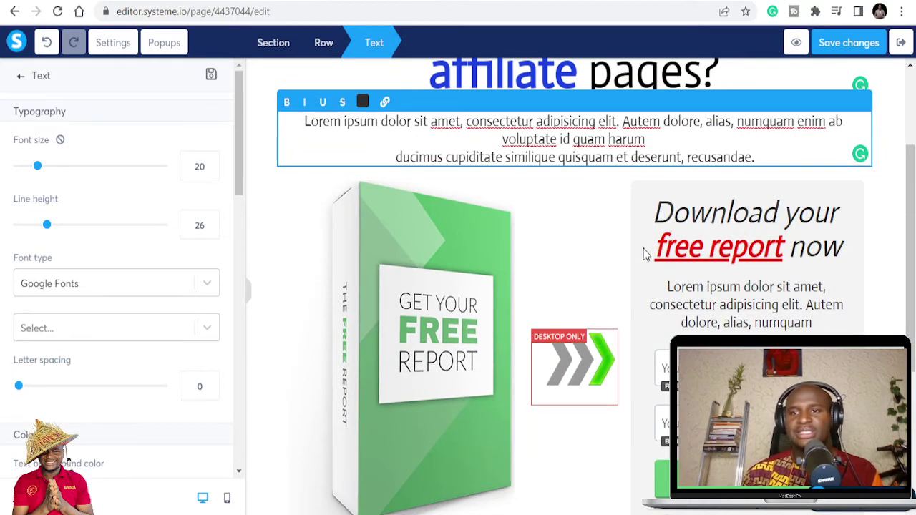
{"action": "left_click", "coordinate": [898, 129]}
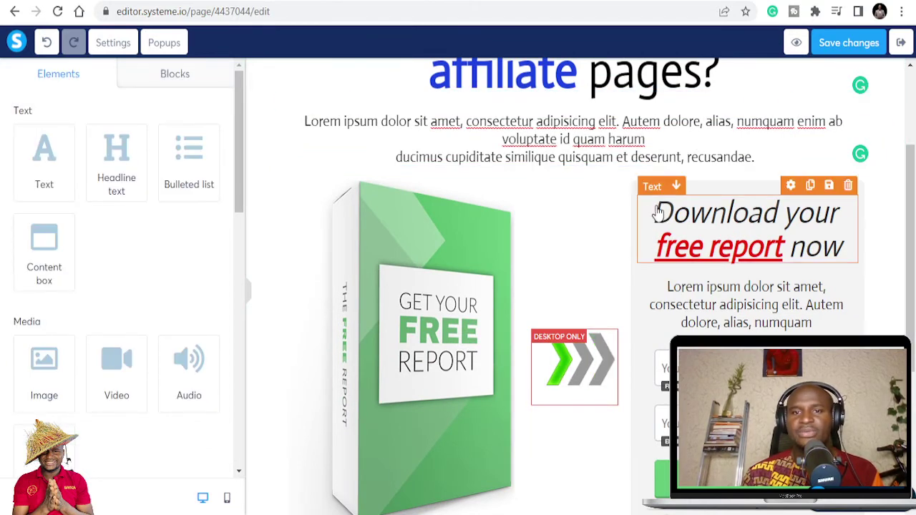
- Delete the Lorem ipsum placeholder paragraph directly below the main headline
{"action": "scroll", "coordinate": [556, 224], "scroll_direction": "up", "scroll_amount": 2}
{"action": "double_click", "coordinate": [529, 293]}
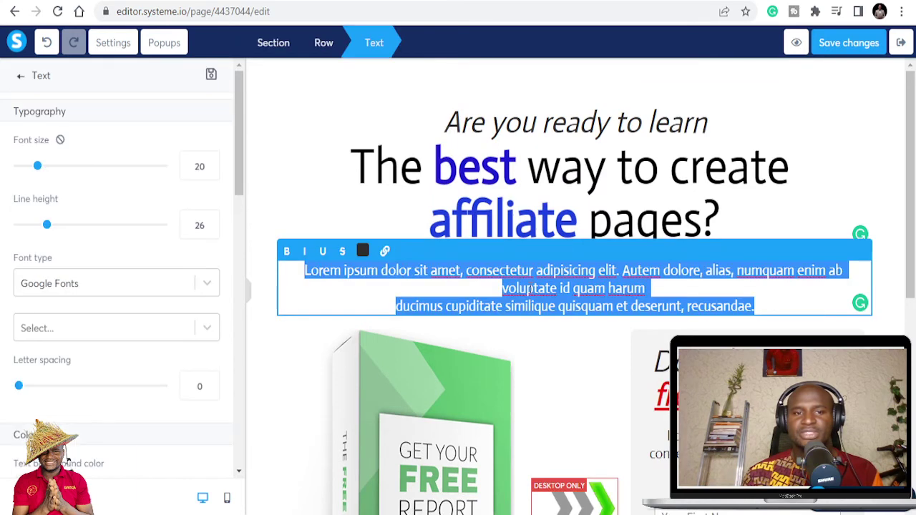
{"action": "left_click", "coordinate": [558, 198]}
{"action": "left_click", "coordinate": [554, 282]}
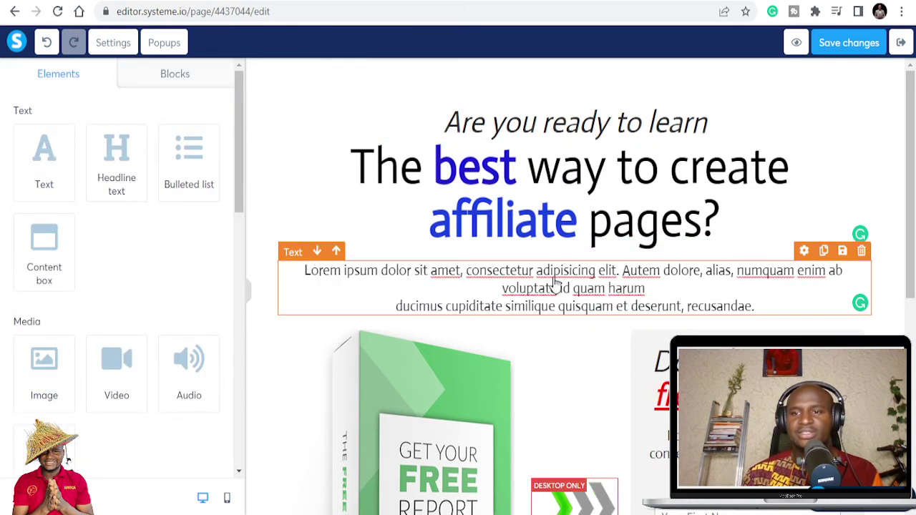
{"action": "double_click", "coordinate": [554, 282]}
{"action": "left_click", "coordinate": [549, 282]}
{"action": "left_click", "coordinate": [576, 201]}
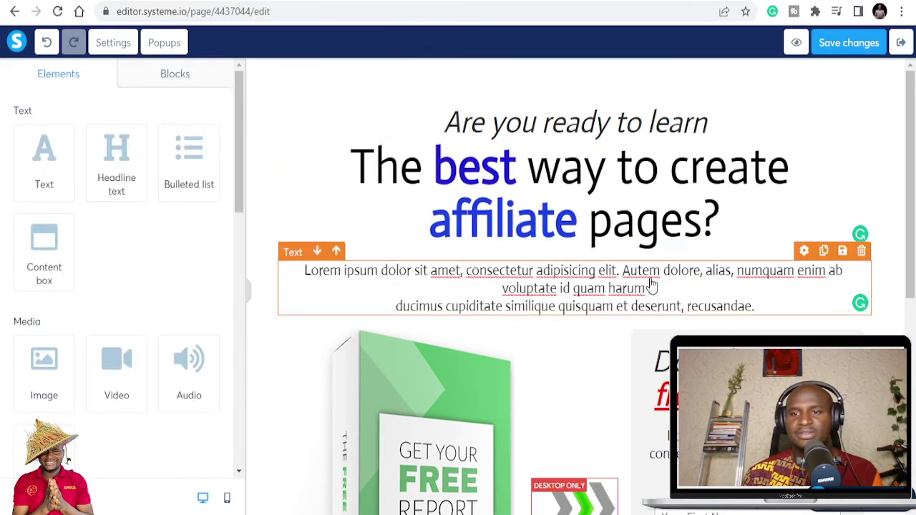
{"action": "left_click", "coordinate": [861, 251]}
{"action": "left_click", "coordinate": [535, 91]}
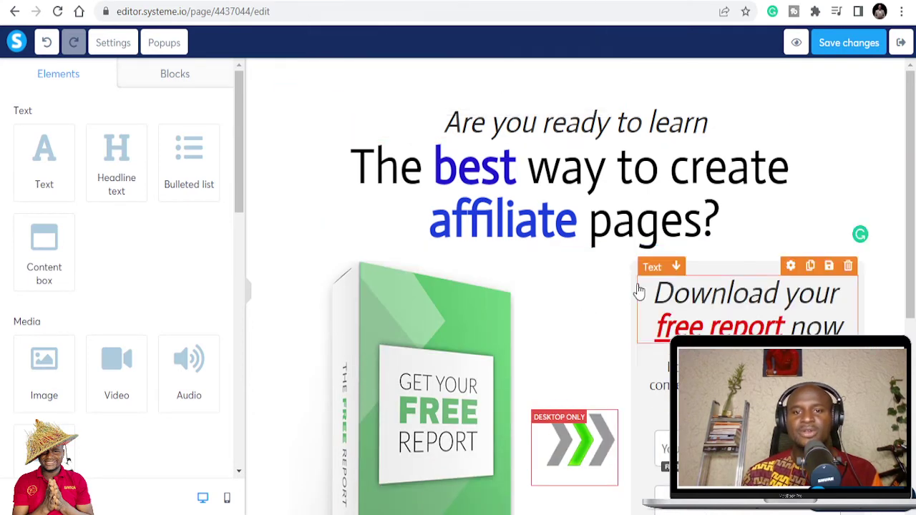
- Examine the image settings of the green free report book and the page area around it
{"action": "scroll", "coordinate": [669, 334], "scroll_direction": "down", "scroll_amount": 1}
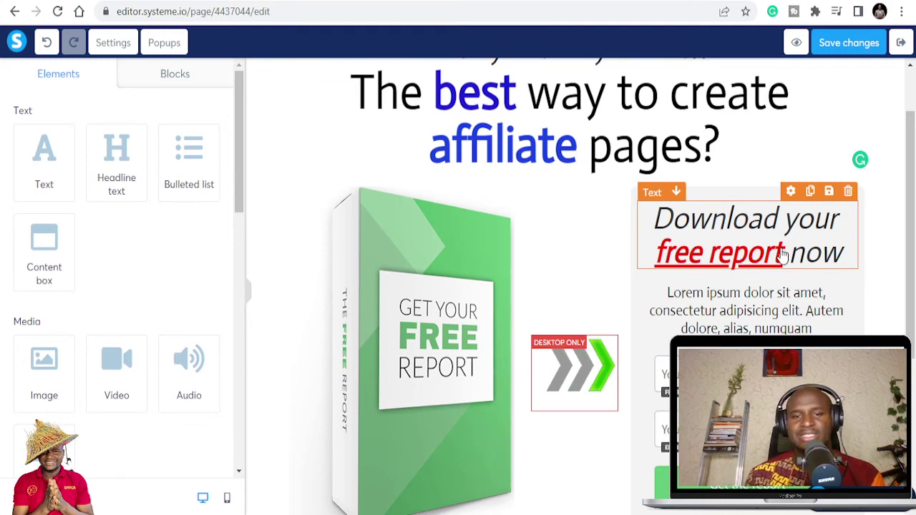
{"action": "left_click", "coordinate": [422, 325]}
{"action": "left_click", "coordinate": [433, 304]}
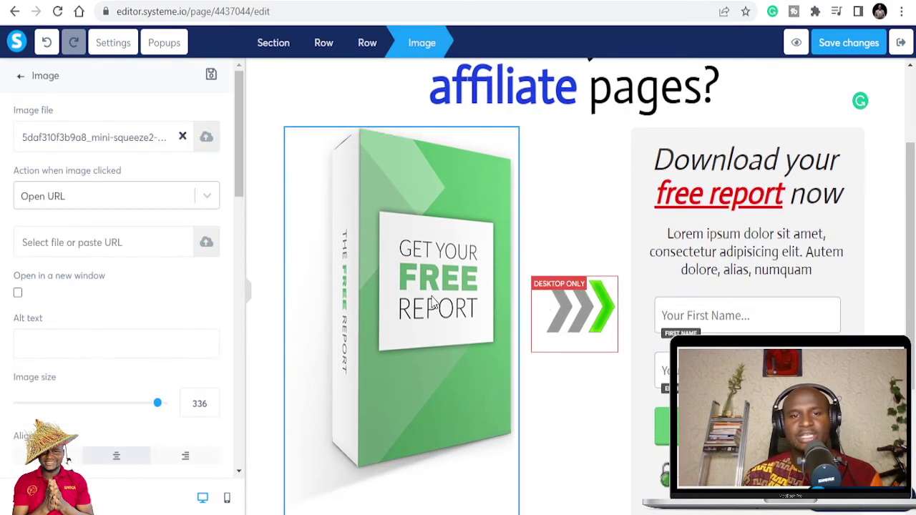
{"action": "scroll", "coordinate": [552, 369], "scroll_direction": "down", "scroll_amount": 2}
{"action": "scroll", "coordinate": [551, 370], "scroll_direction": "up", "scroll_amount": 2}
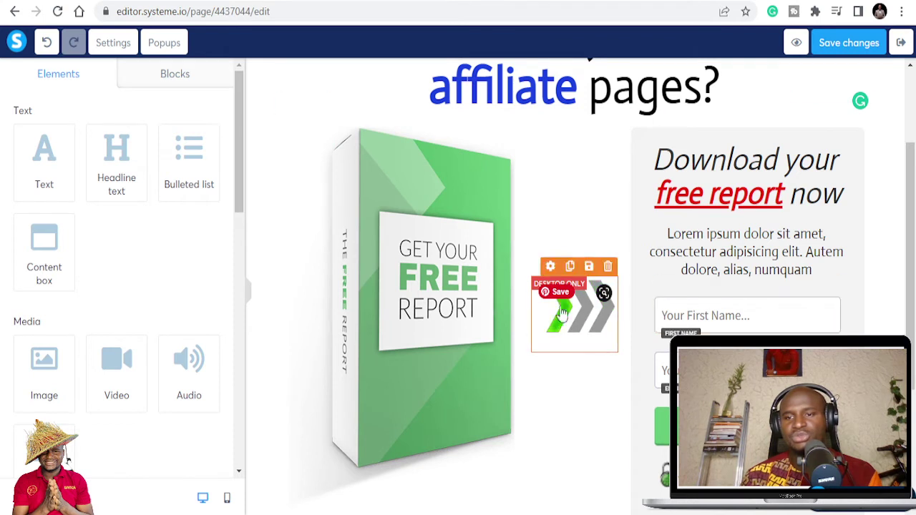
- Look over the squeeze page from the main headline down to the footer, including the free report book image
{"action": "scroll", "coordinate": [179, 344], "scroll_direction": "down", "scroll_amount": 1}
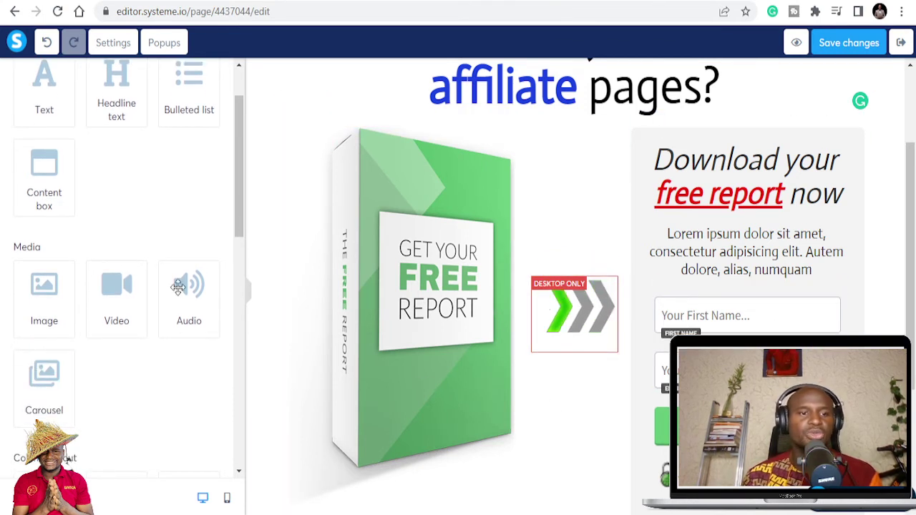
{"action": "scroll", "coordinate": [648, 379], "scroll_direction": "down", "scroll_amount": 3}
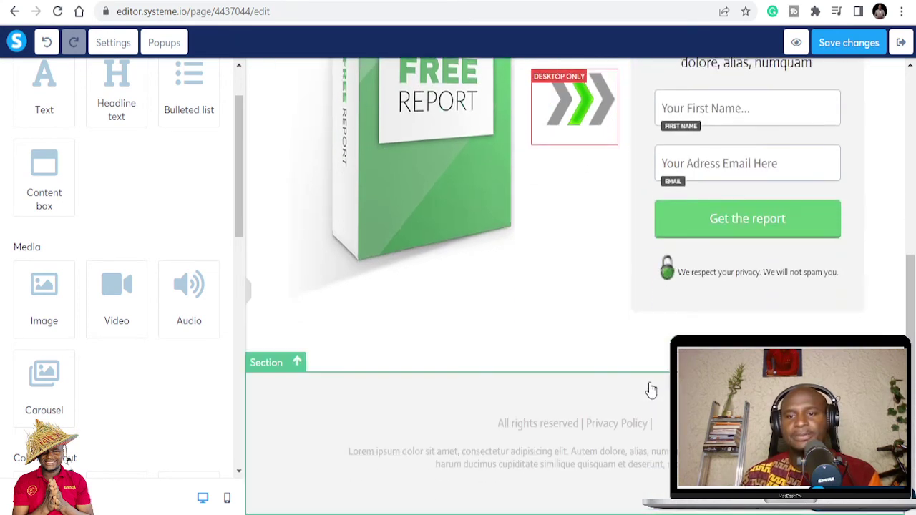
{"action": "scroll", "coordinate": [650, 387], "scroll_direction": "up", "scroll_amount": 3}
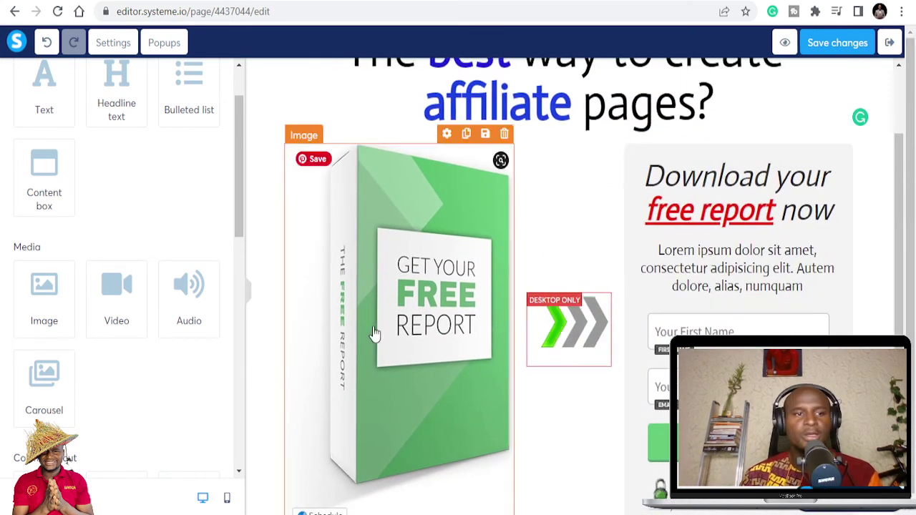
{"action": "scroll", "coordinate": [587, 349], "scroll_direction": "up", "scroll_amount": 2}
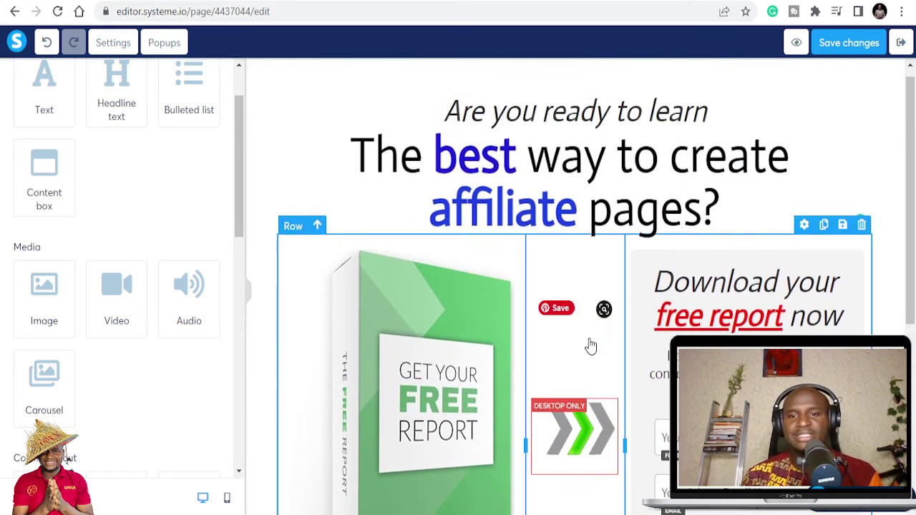
{"action": "scroll", "coordinate": [589, 347], "scroll_direction": "down", "scroll_amount": 3}
{"action": "scroll", "coordinate": [589, 348], "scroll_direction": "up", "scroll_amount": 2}
{"action": "scroll", "coordinate": [39, 172], "scroll_direction": "up", "scroll_amount": 1}
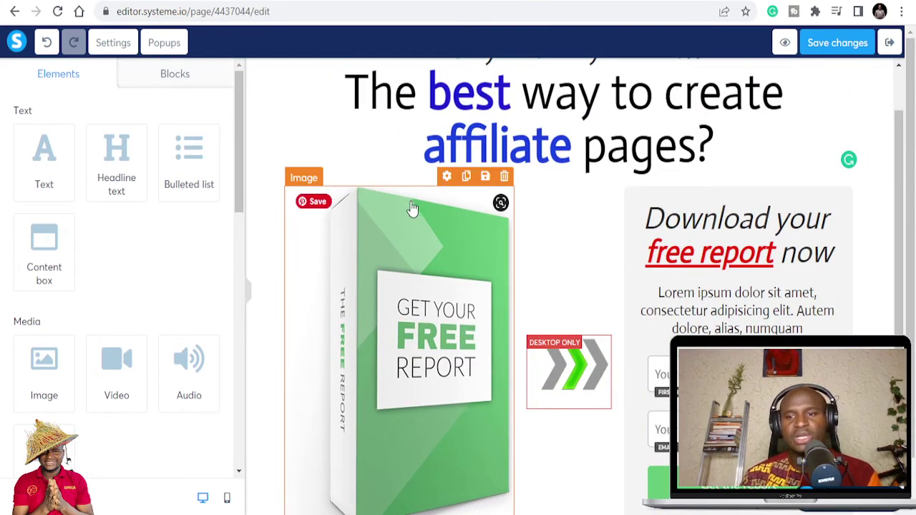
{"action": "left_click", "coordinate": [415, 206]}
{"action": "key", "text": "Escape"}
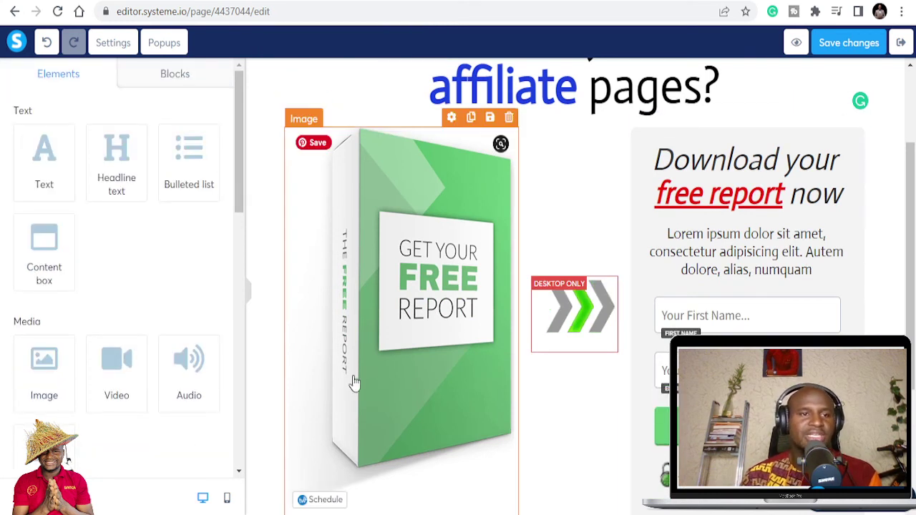
- Browse the available page elements, from the layout and form groups through the social group to the countdown, raw HTML and FAQ elements
{"action": "scroll", "coordinate": [191, 306], "scroll_direction": "down", "scroll_amount": 2}
{"action": "scroll", "coordinate": [190, 306], "scroll_direction": "down", "scroll_amount": 5}
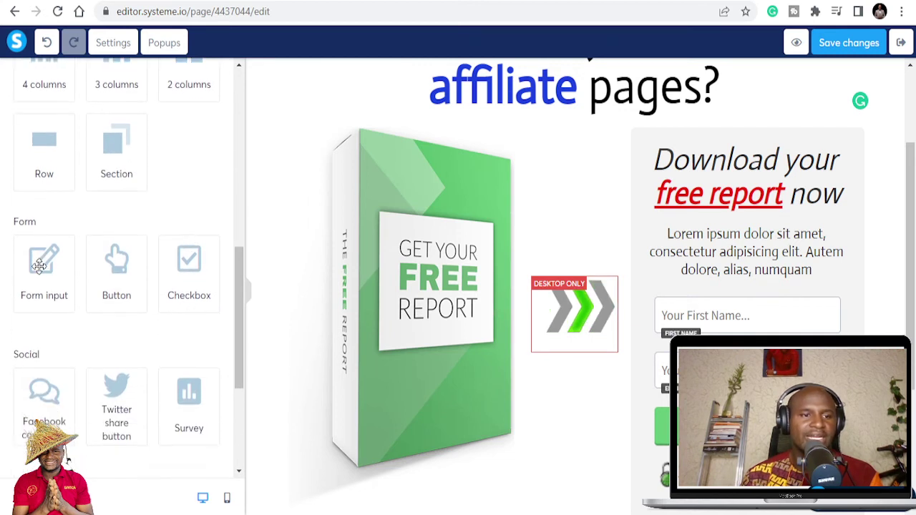
{"action": "scroll", "coordinate": [96, 334], "scroll_direction": "down", "scroll_amount": 3}
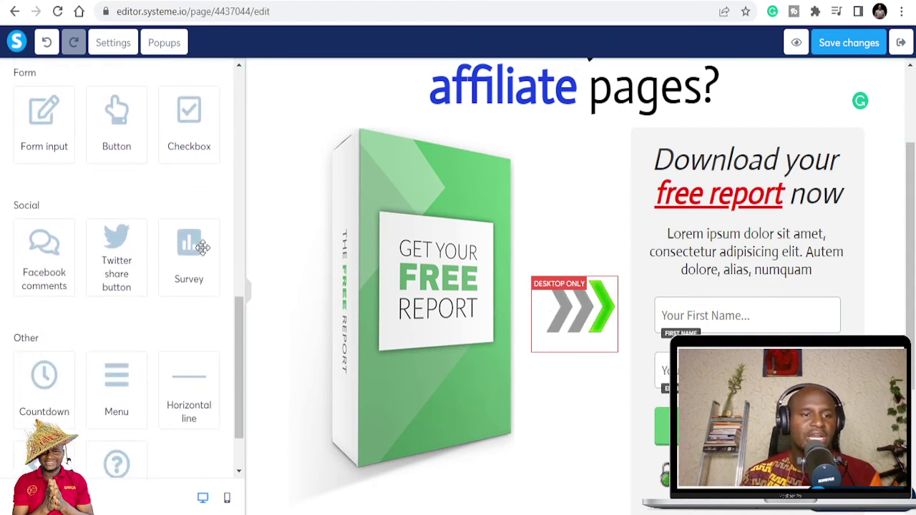
{"action": "scroll", "coordinate": [190, 264], "scroll_direction": "down", "scroll_amount": 2}
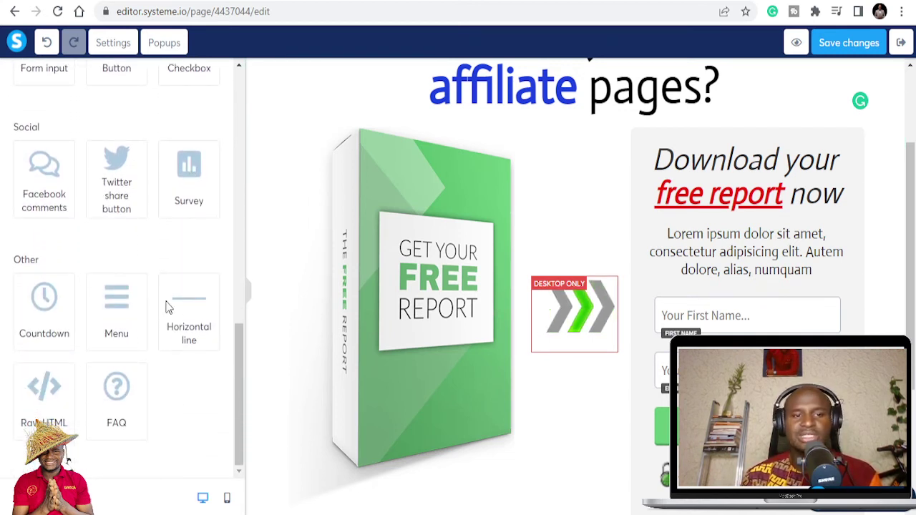
{"action": "scroll", "coordinate": [713, 293], "scroll_direction": "up", "scroll_amount": 2}
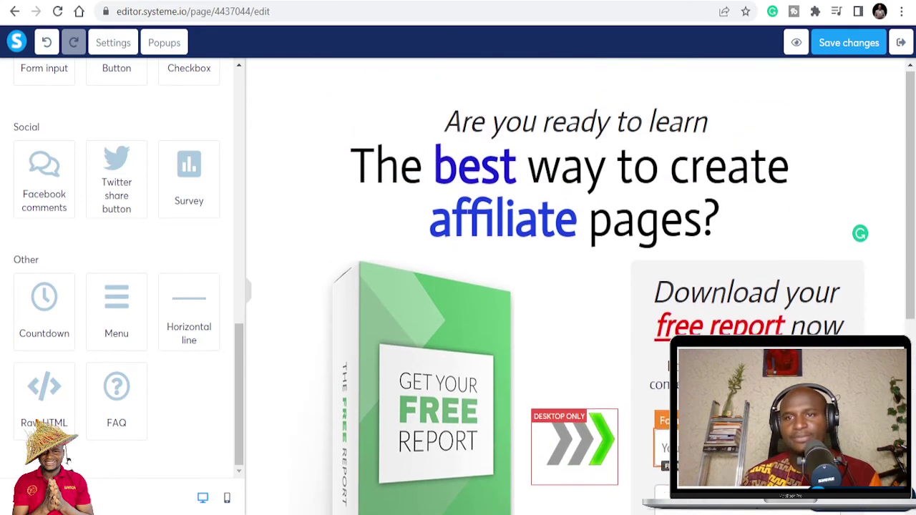
{"action": "scroll", "coordinate": [714, 293], "scroll_direction": "down", "scroll_amount": 2}
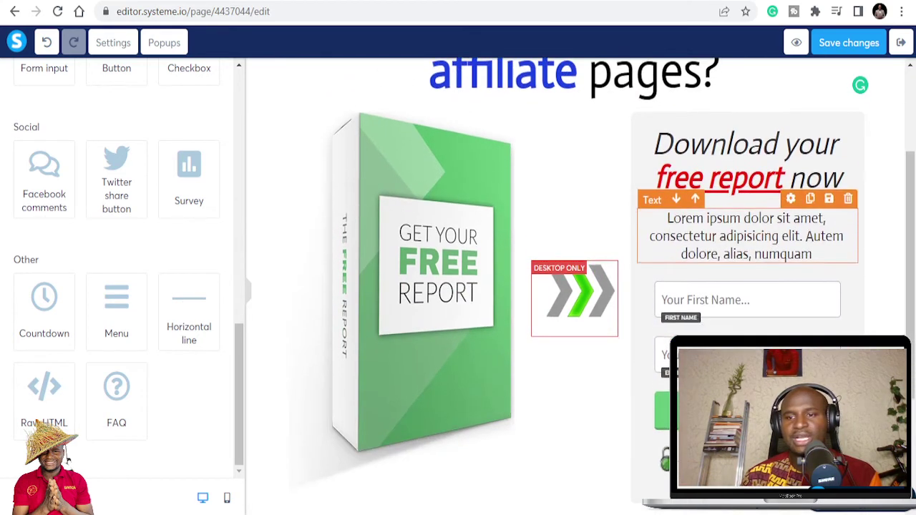
- Inspect the settings of the first name form input and the book image, and view the categories of ready-made blocks
{"action": "left_click", "coordinate": [714, 294]}
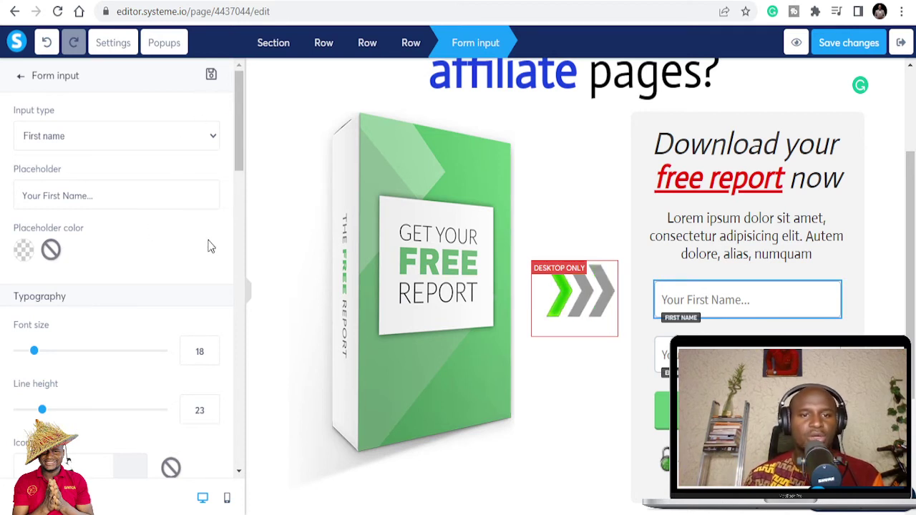
{"action": "left_click", "coordinate": [385, 313]}
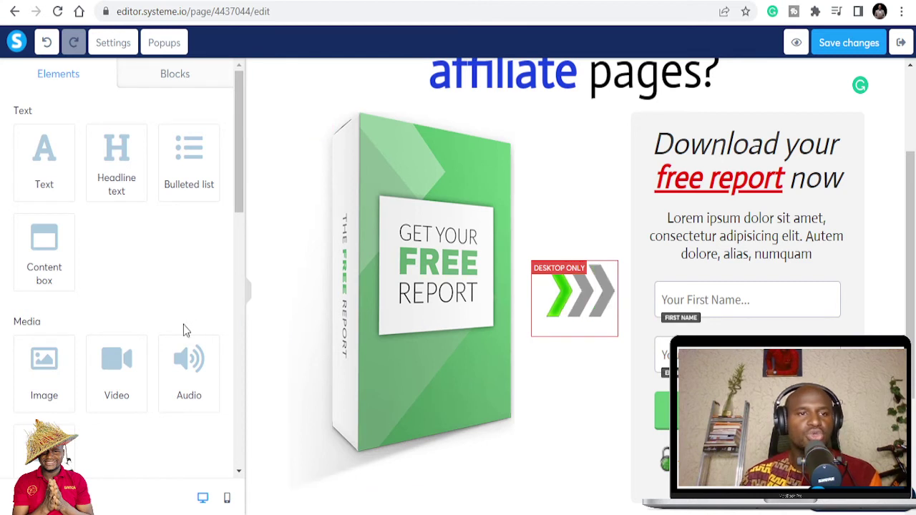
{"action": "left_click", "coordinate": [442, 282]}
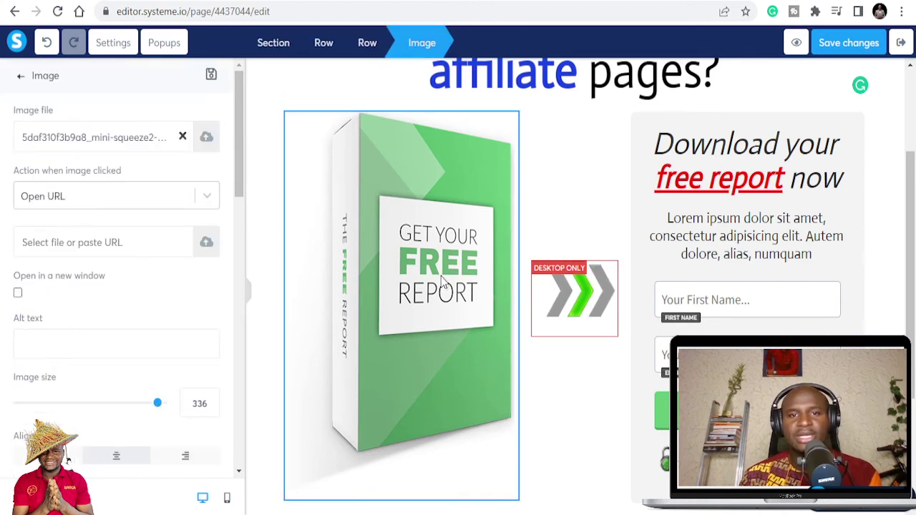
{"action": "left_click", "coordinate": [442, 283]}
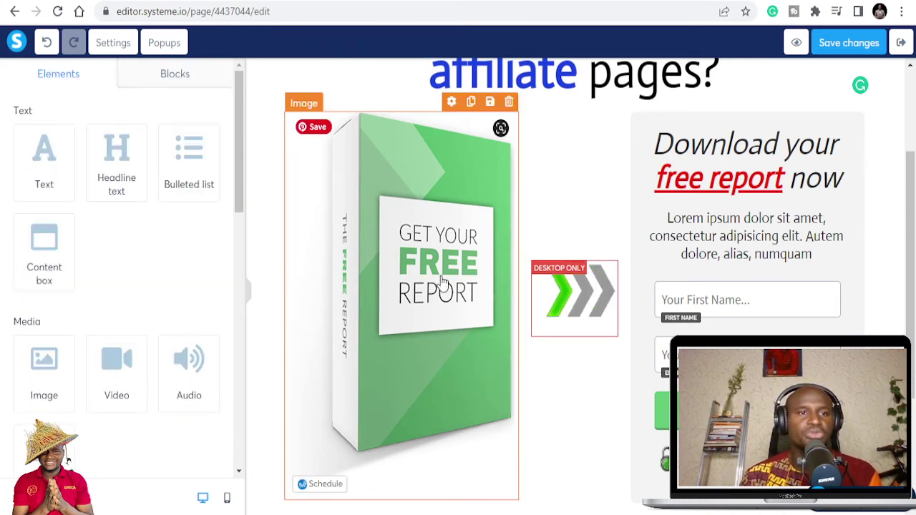
{"action": "left_click", "coordinate": [183, 73]}
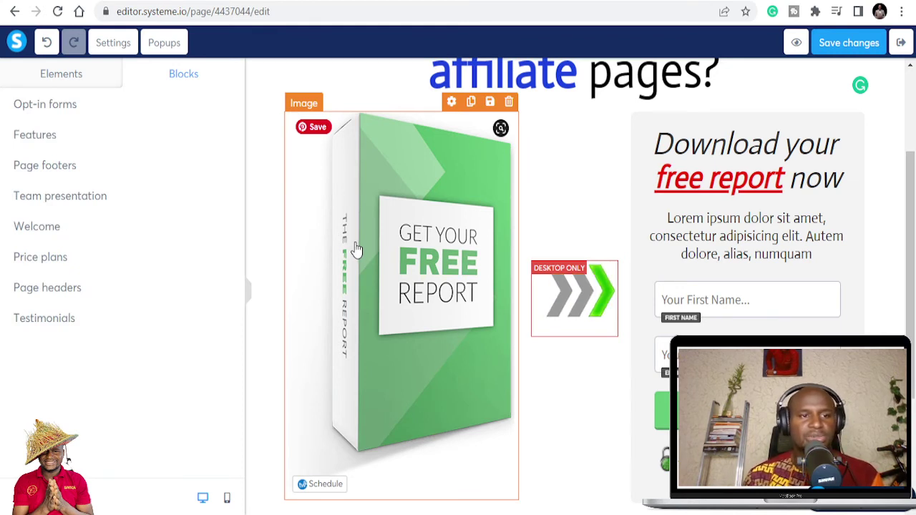
{"action": "left_click", "coordinate": [562, 228]}
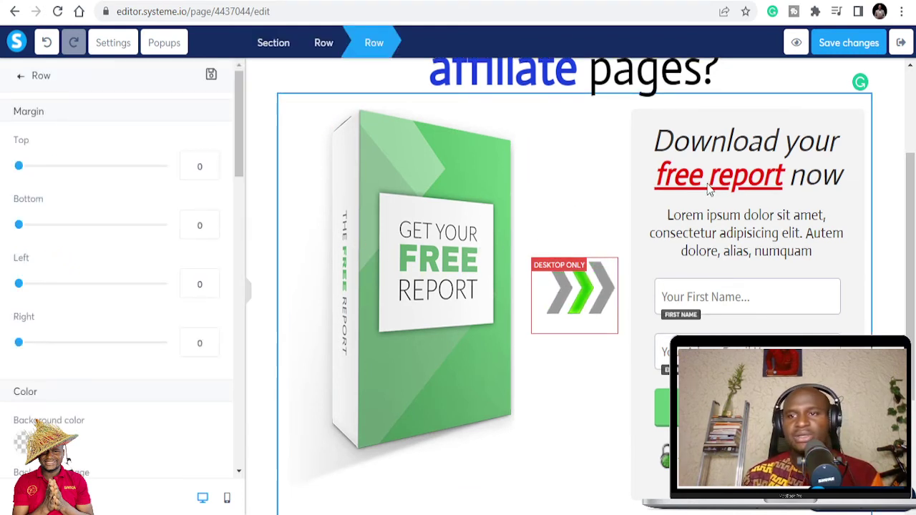
- Exit the page editor and save the squeeze page's changes
{"action": "left_click", "coordinate": [899, 44]}
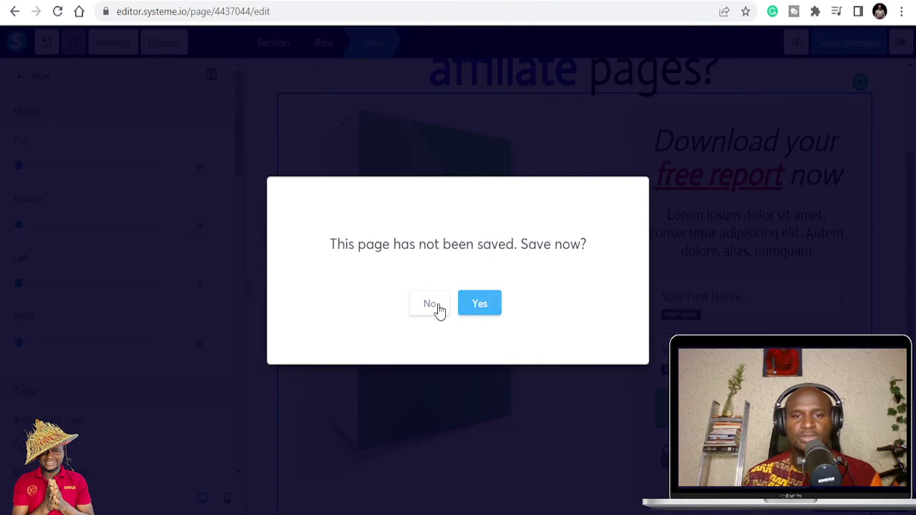
{"action": "left_click", "coordinate": [480, 307]}
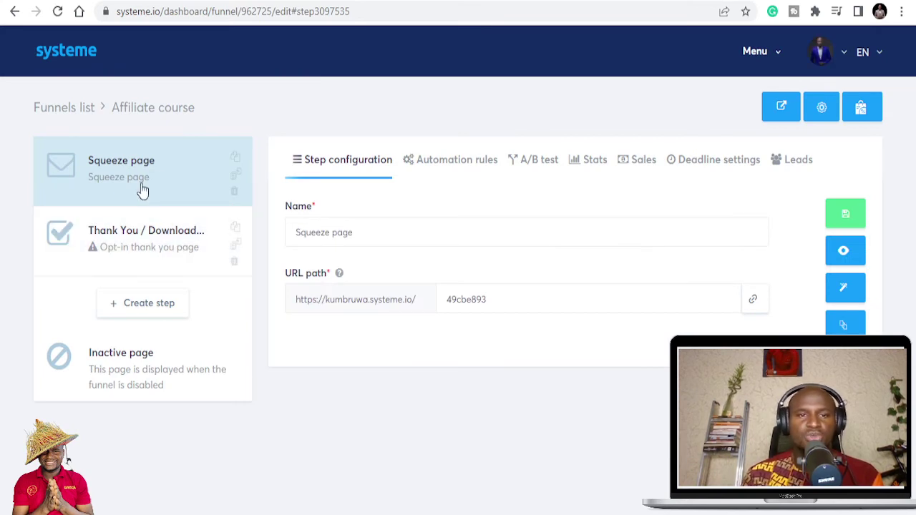
- View the trigger types for a new squeeze page automation rule without adding one, and the template choices for the thank-you step
{"action": "left_click", "coordinate": [458, 165]}
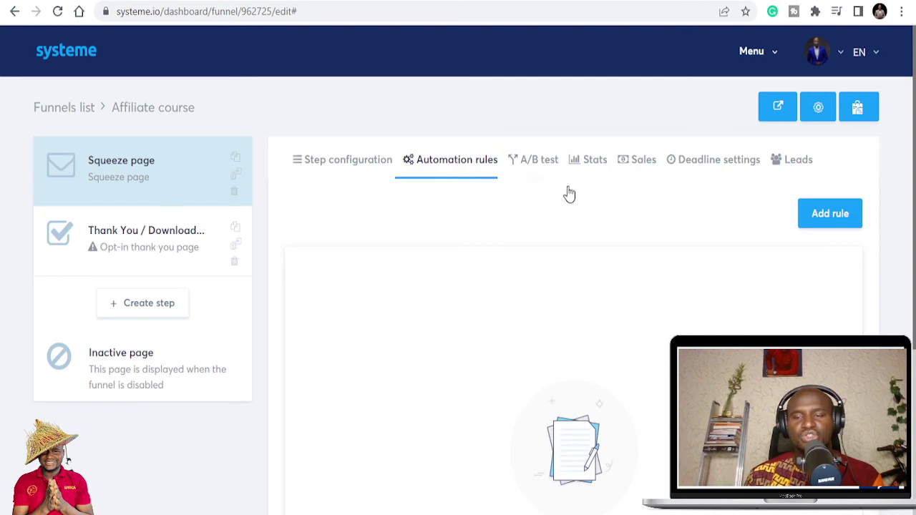
{"action": "left_click", "coordinate": [818, 217]}
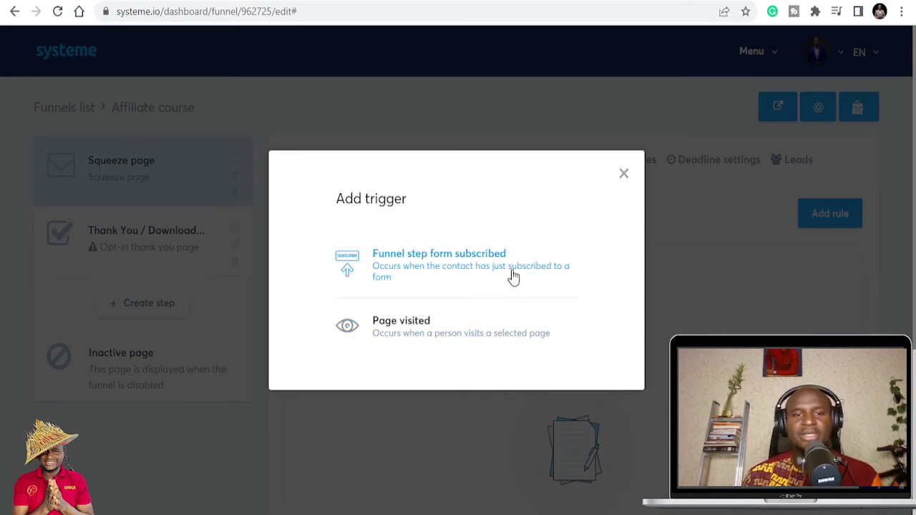
{"action": "left_click", "coordinate": [624, 174]}
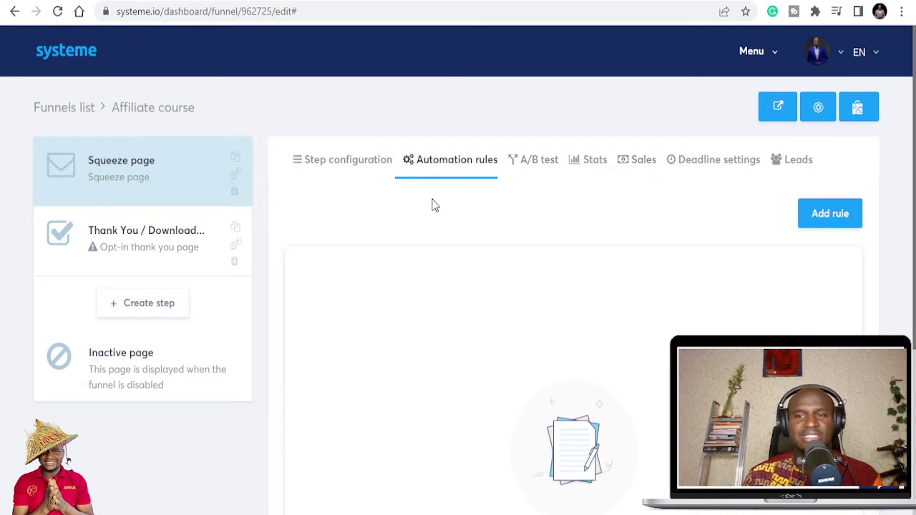
{"action": "left_click", "coordinate": [171, 243]}
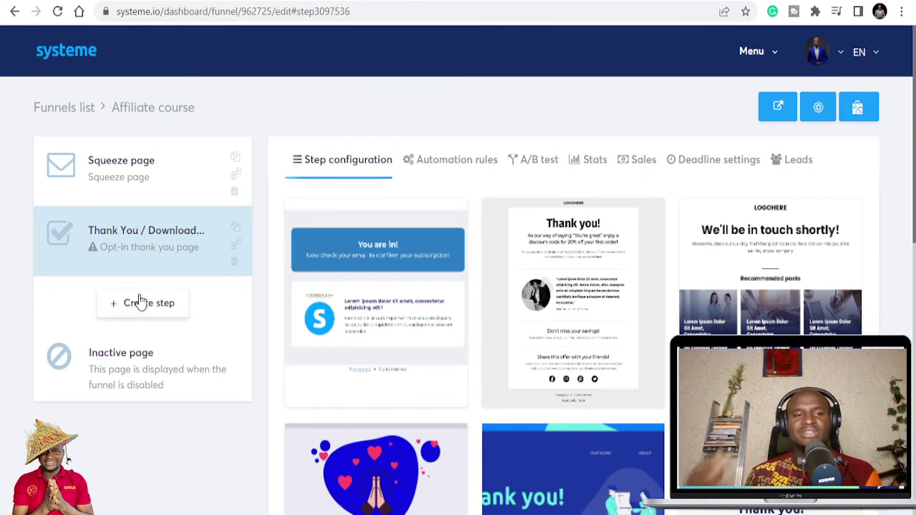
- Reopen the squeeze page in the page editor and inspect the book image's file and display settings
{"action": "left_click", "coordinate": [141, 175]}
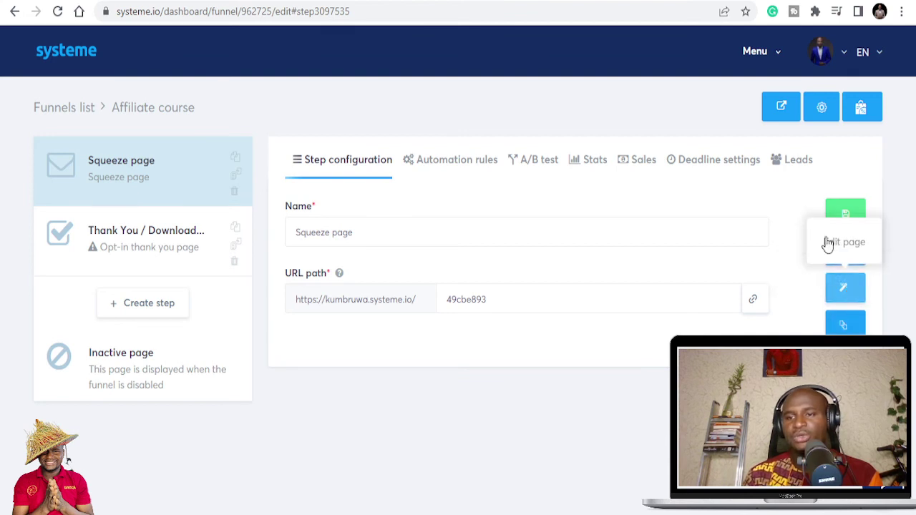
{"action": "left_click", "coordinate": [845, 286]}
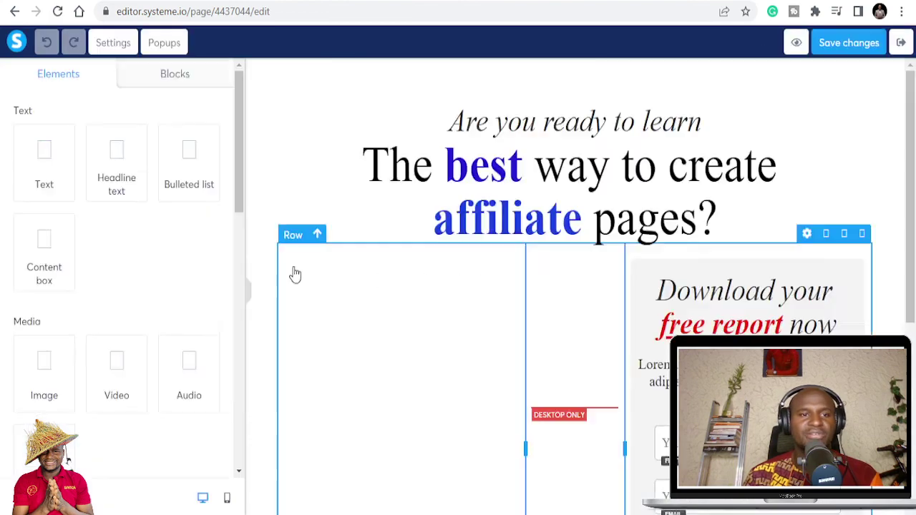
{"action": "left_click", "coordinate": [393, 286]}
{"action": "scroll", "coordinate": [391, 279], "scroll_direction": "down", "scroll_amount": 2}
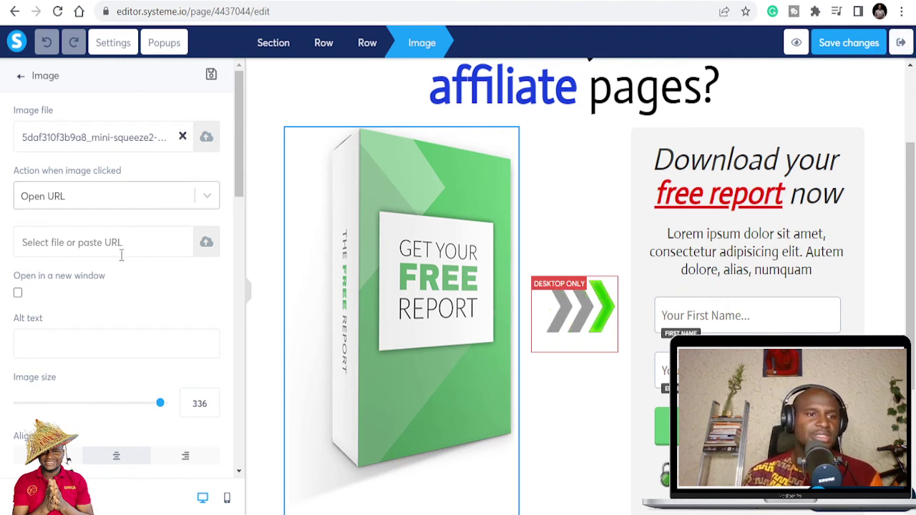
{"action": "scroll", "coordinate": [118, 272], "scroll_direction": "down", "scroll_amount": 4}
{"action": "scroll", "coordinate": [116, 279], "scroll_direction": "up", "scroll_amount": 4}
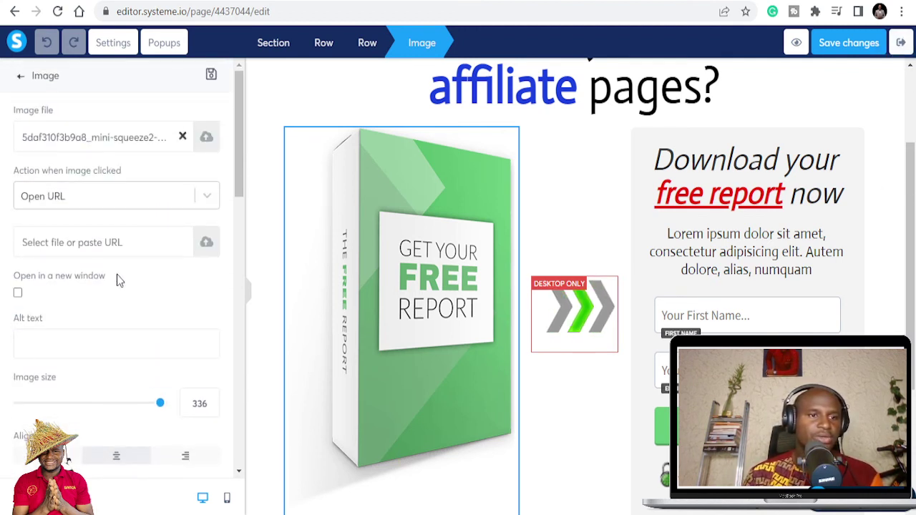
{"action": "left_click", "coordinate": [87, 138]}
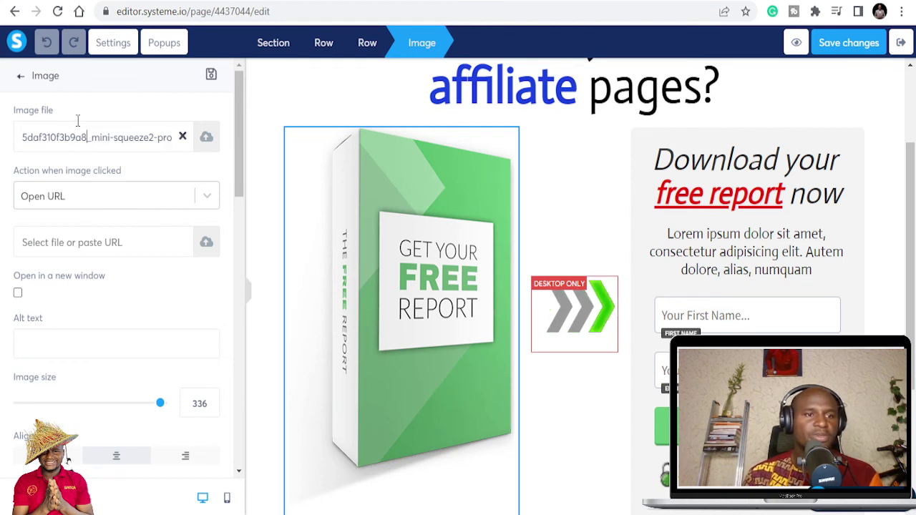
{"action": "left_click", "coordinate": [127, 138]}
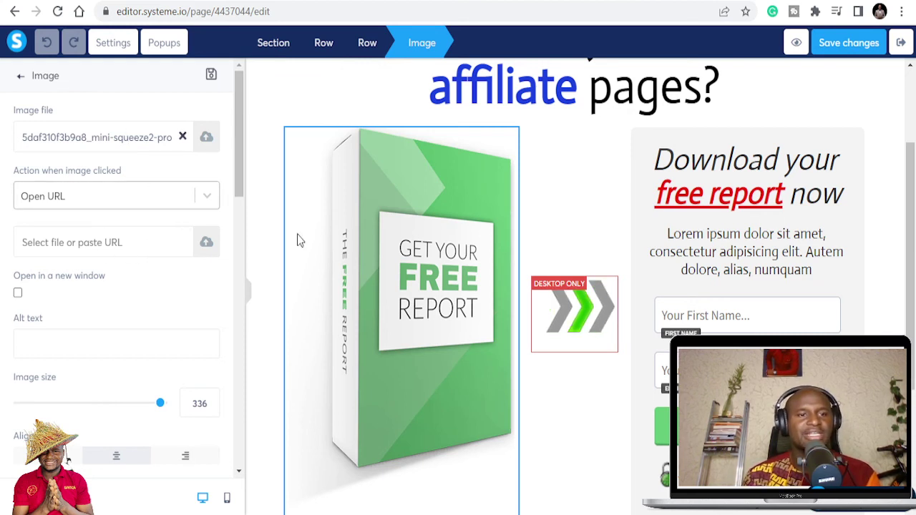
{"action": "left_click", "coordinate": [430, 278]}
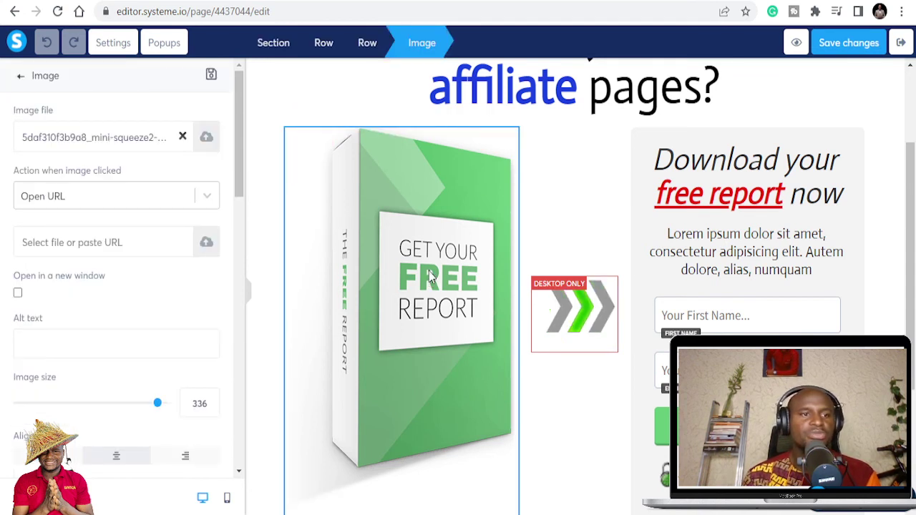
- Examine the action options for when the book image is clicked and its remaining settings, from link and alt text to device visibility
{"action": "left_click", "coordinate": [142, 192]}
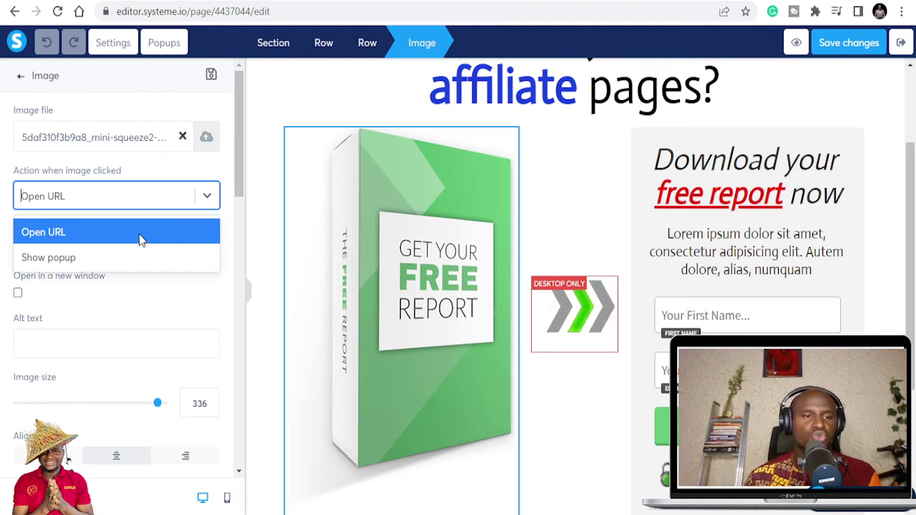
{"action": "left_click", "coordinate": [140, 205]}
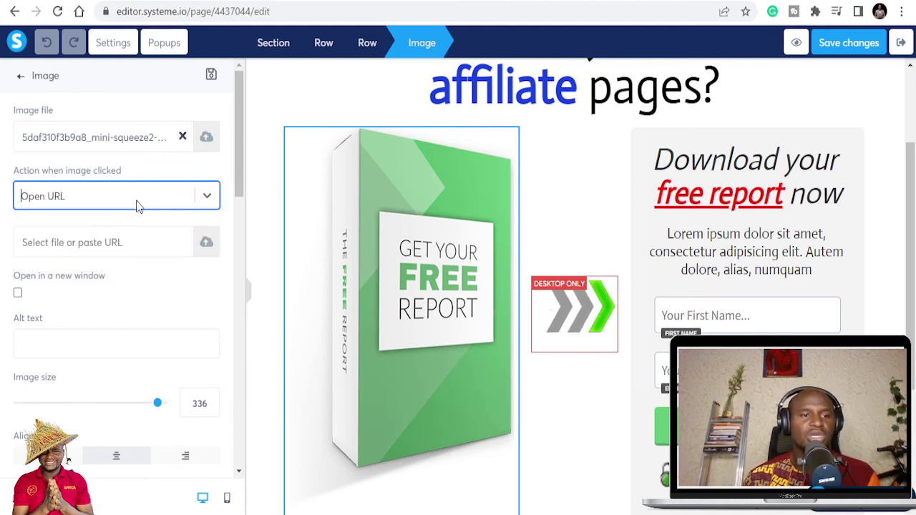
{"action": "left_click", "coordinate": [131, 244]}
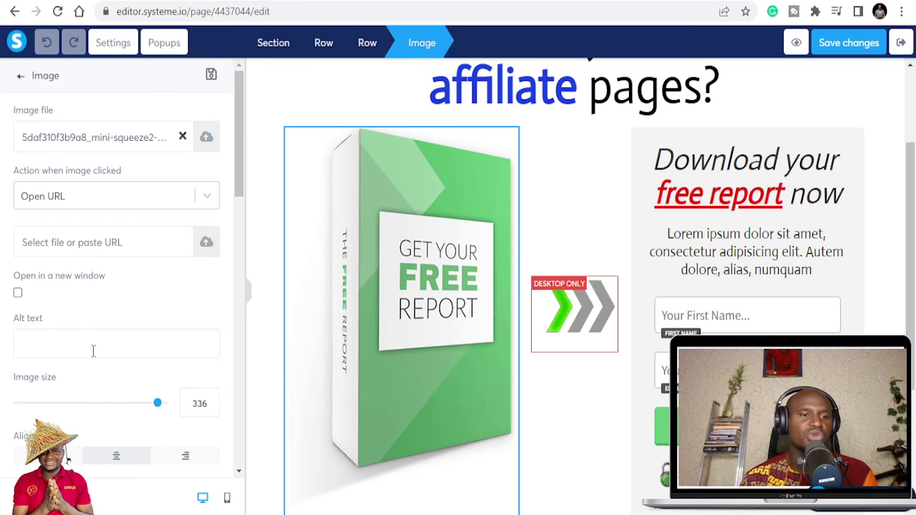
{"action": "scroll", "coordinate": [92, 352], "scroll_direction": "down", "scroll_amount": 8}
{"action": "scroll", "coordinate": [99, 332], "scroll_direction": "down", "scroll_amount": 3}
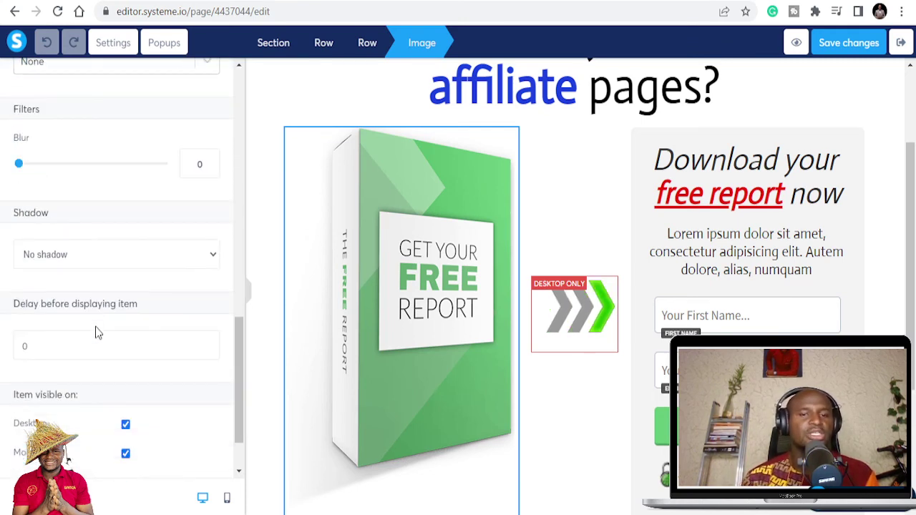
{"action": "scroll", "coordinate": [94, 333], "scroll_direction": "down", "scroll_amount": 1}
{"action": "scroll", "coordinate": [93, 328], "scroll_direction": "up", "scroll_amount": 8}
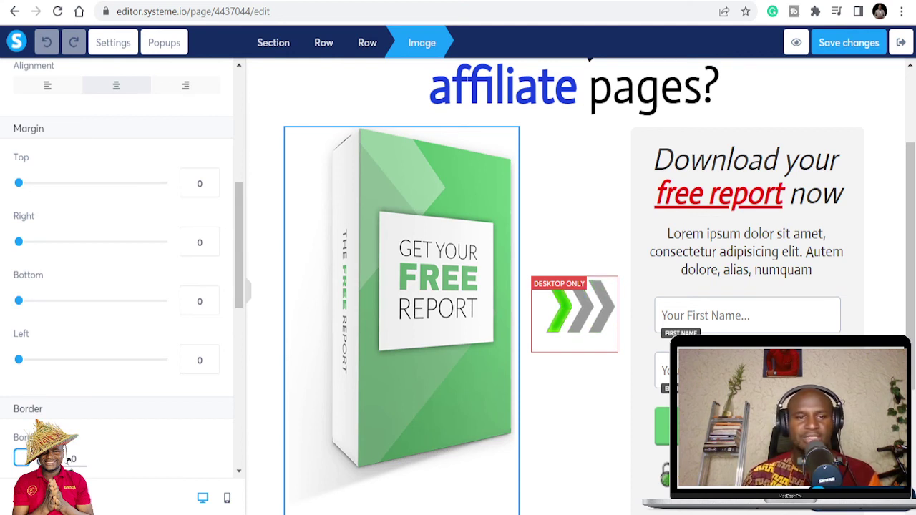
- Leave the page editor and return to the account's main dashboard with the new leads and sales charts
{"action": "left_click", "coordinate": [879, 44]}
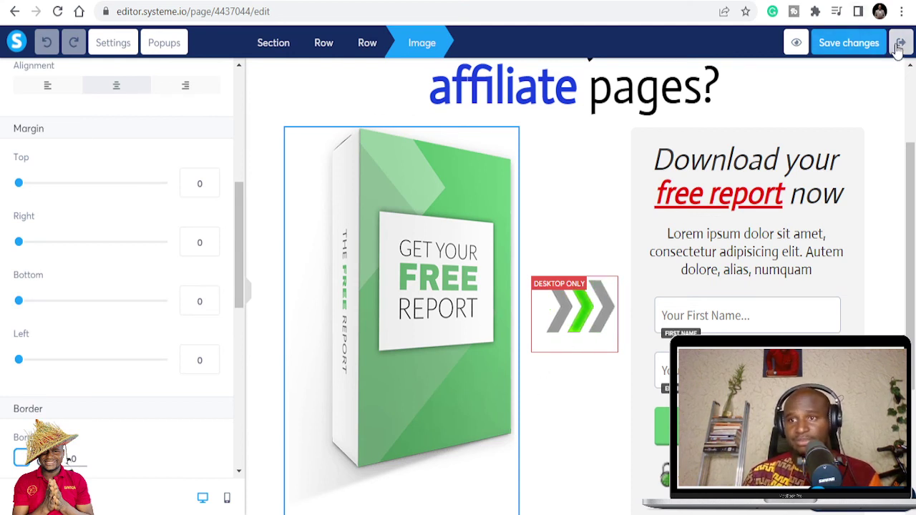
{"action": "left_click", "coordinate": [900, 41]}
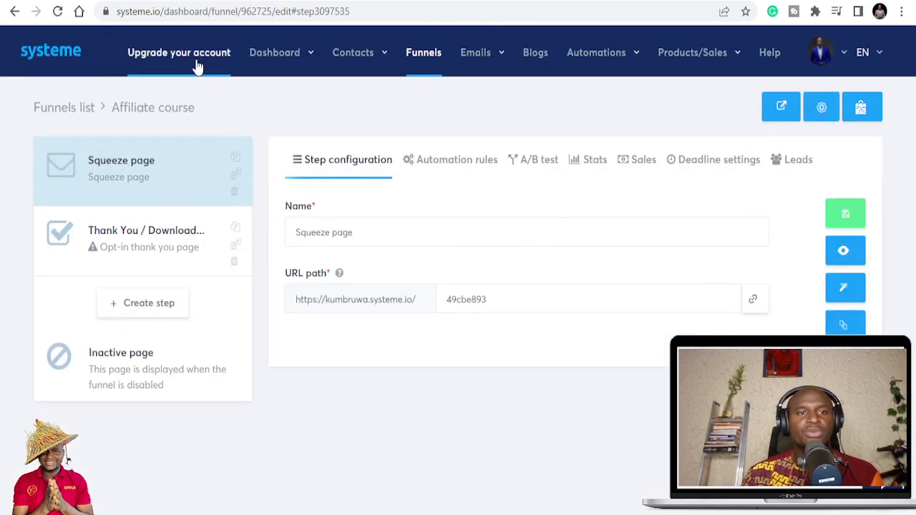
{"action": "left_click", "coordinate": [67, 58]}
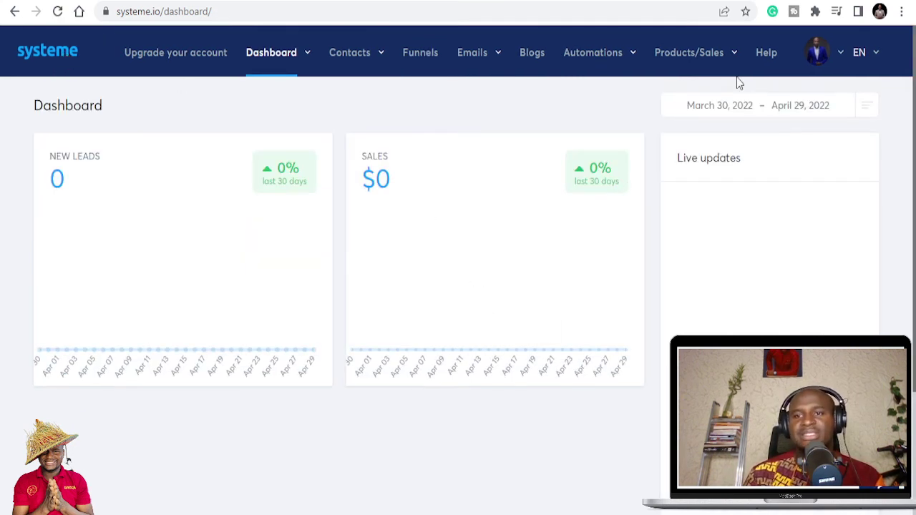
{"action": "left_click", "coordinate": [59, 57]}
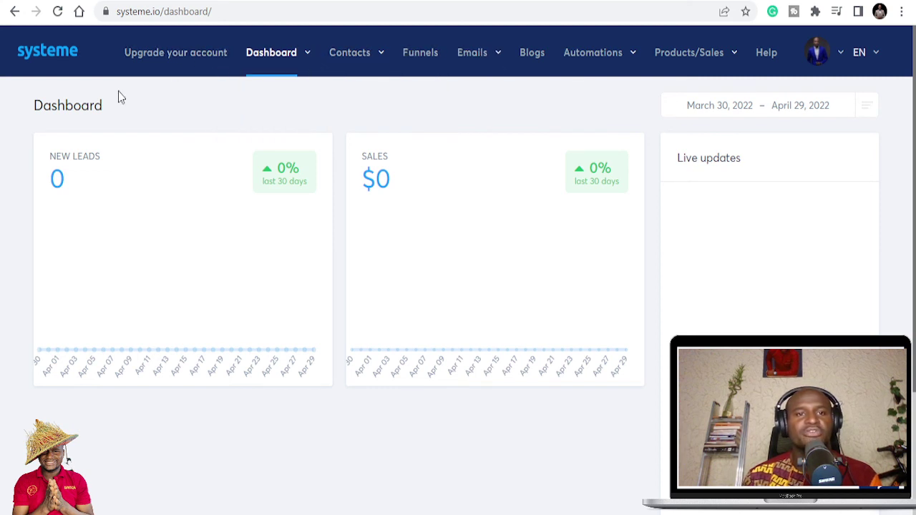
{"action": "mouse_move", "coordinate": [527, 337]}
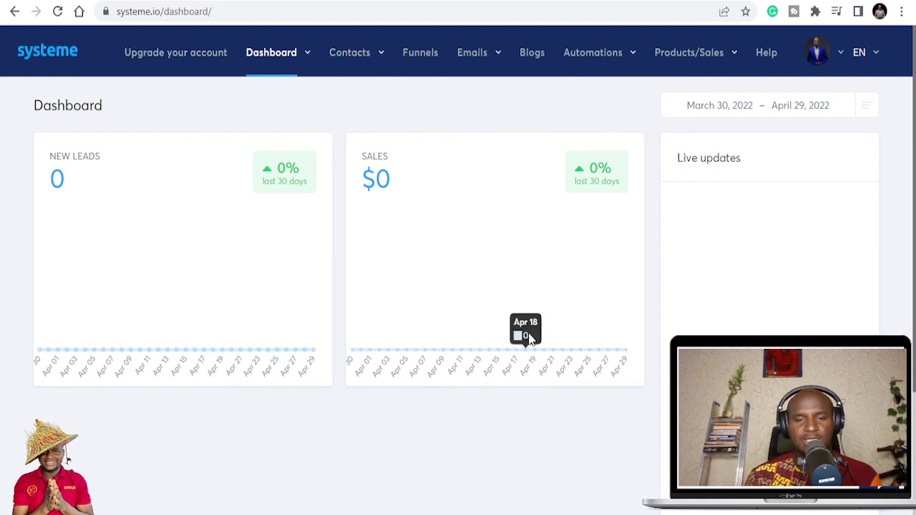